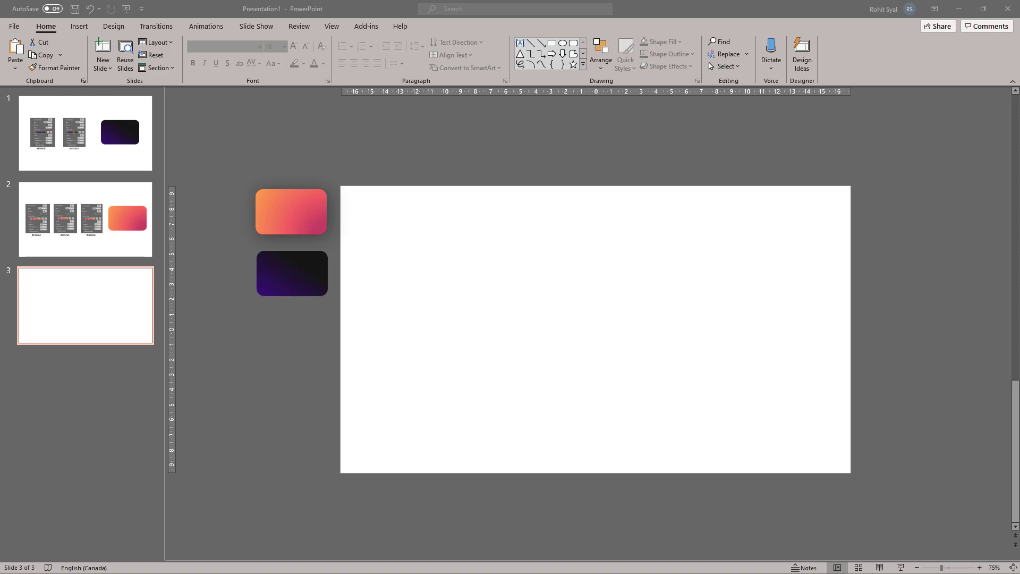
# Step: Select the dark purple and orange gradient swatches to inspect them, then deselect
pyautogui.click(300, 276)
pyautogui.click(276, 213)
pyautogui.click(238, 224)
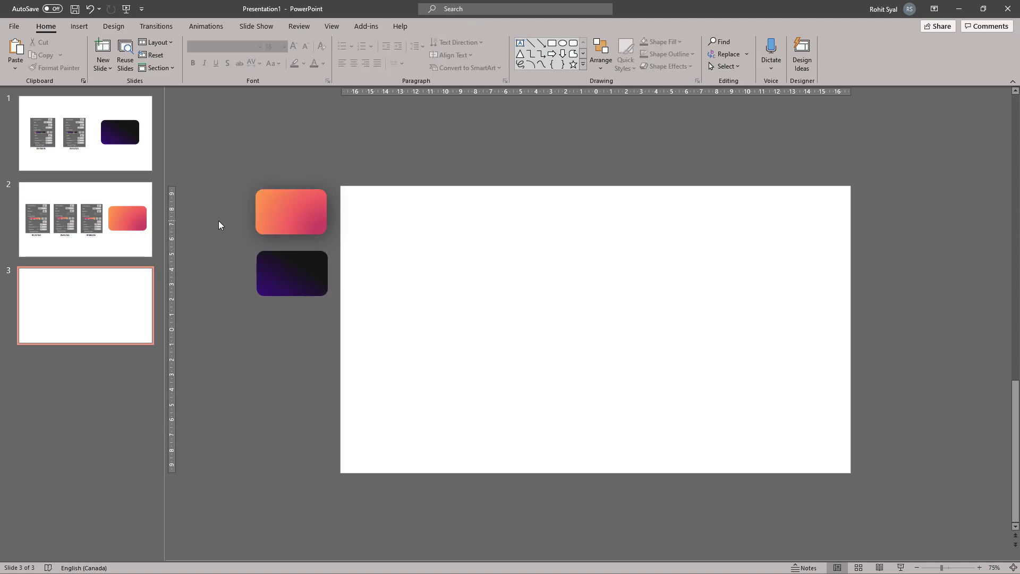
# Step: Review the gradient references on slides 2 and 1, then return to slide 3 in Presentation2
pyautogui.click(113, 208)
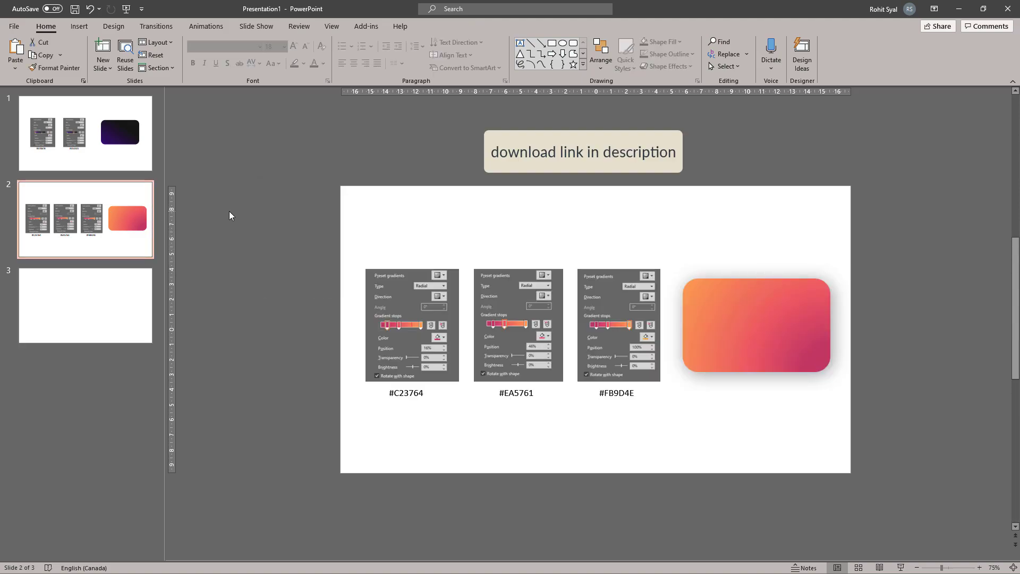
pyautogui.click(119, 154)
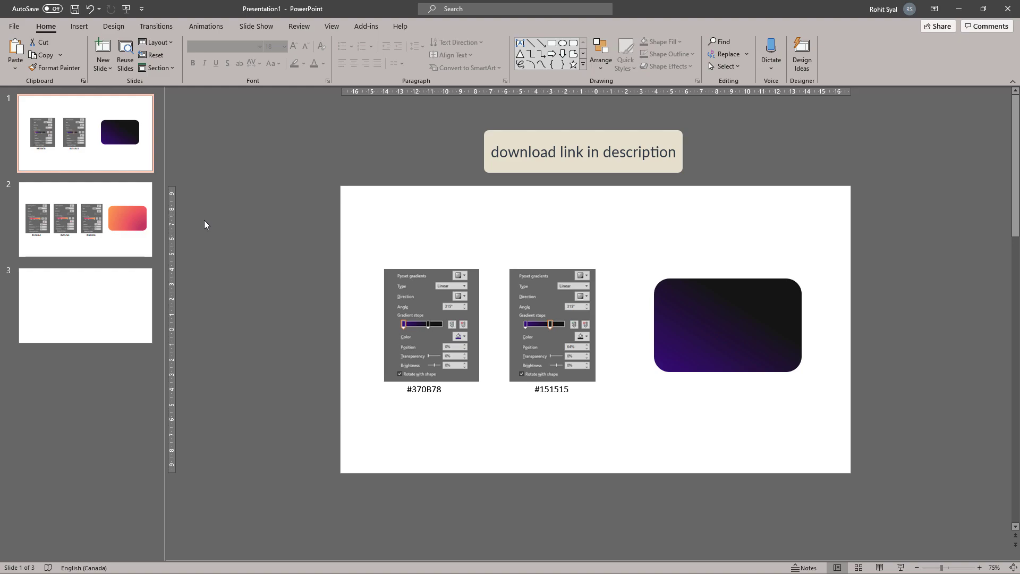
pyautogui.click(123, 315)
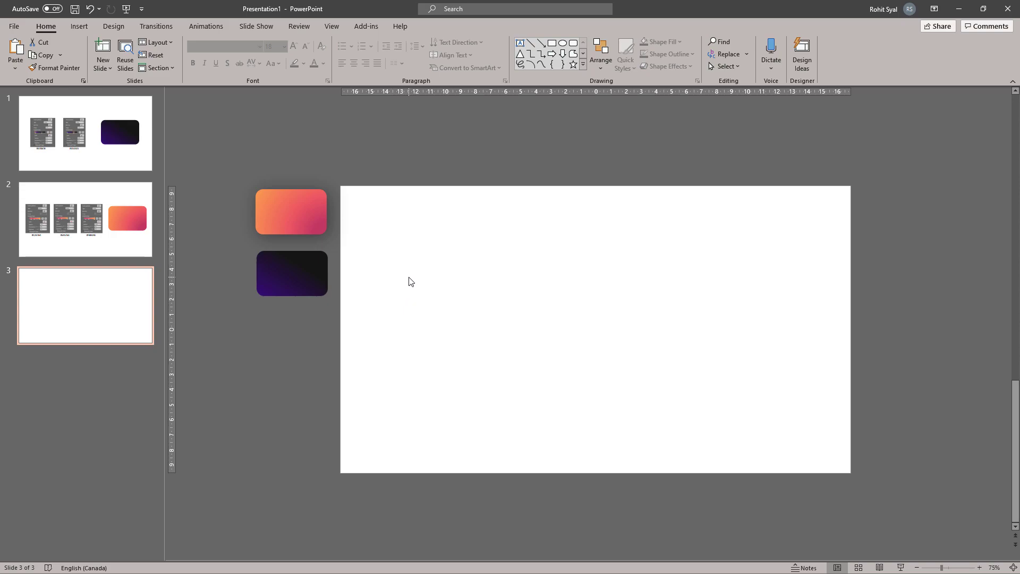
pyautogui.hotkey('alt', 'Tab')
# Step: Give the slide background a gradient fill trimmed to three stops, middle stop at 55%
pyautogui.rightClick(405, 314)
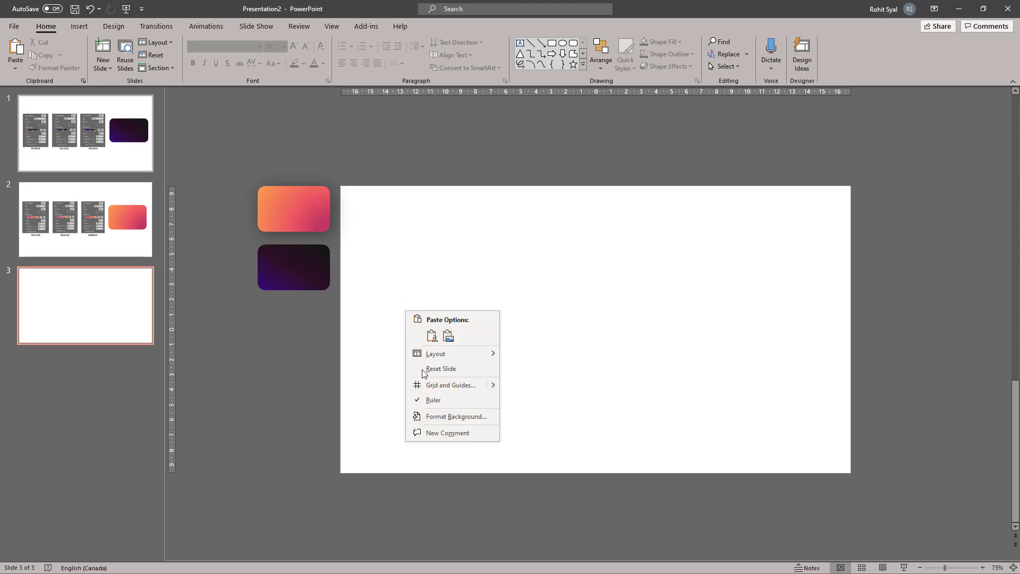
pyautogui.click(440, 419)
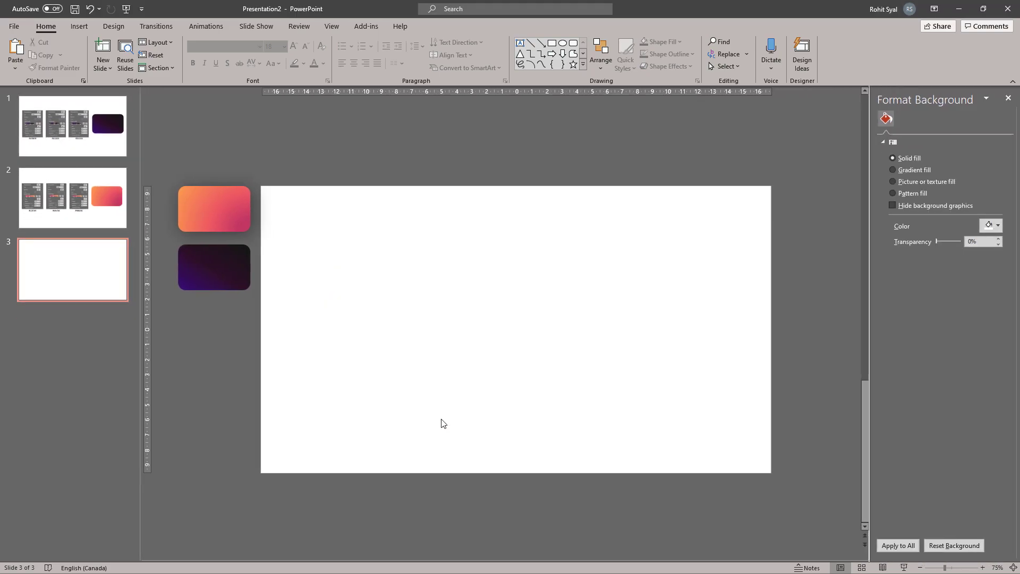
pyautogui.click(922, 168)
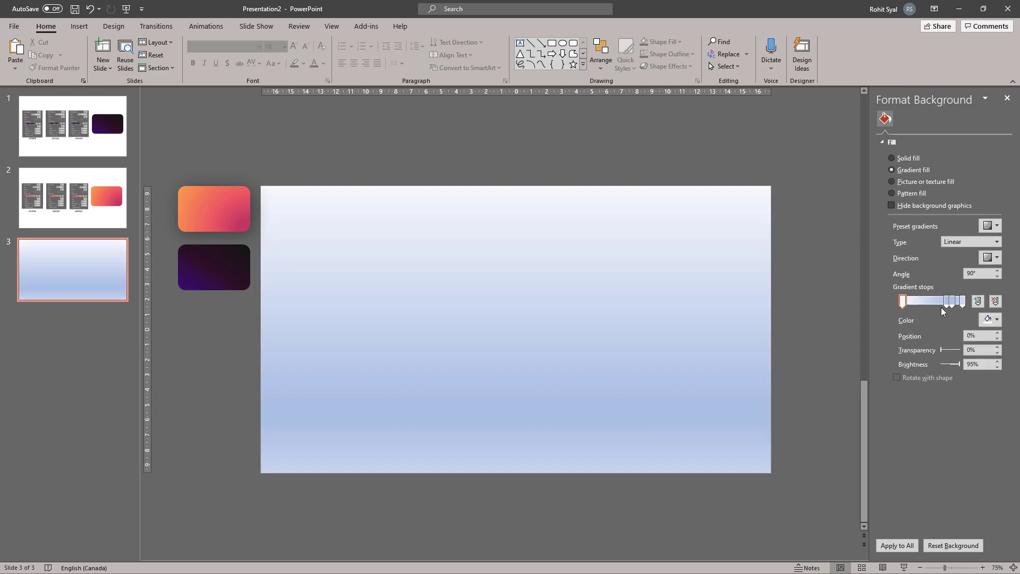
pyautogui.moveTo(948, 306); pyautogui.dragTo(930, 305)
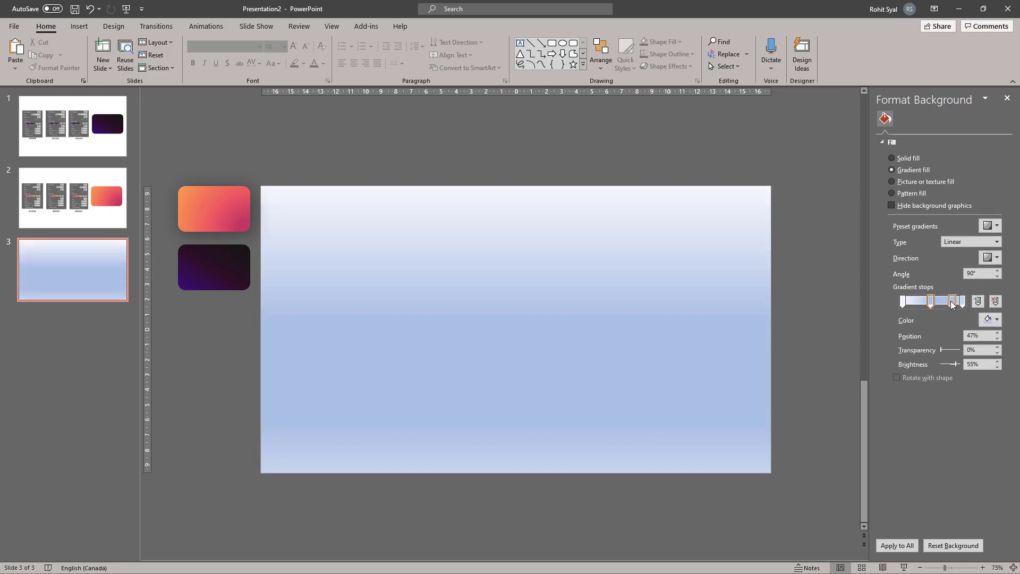
pyautogui.click(947, 303)
pyautogui.click(994, 303)
pyautogui.click(993, 302)
pyautogui.moveTo(930, 306); pyautogui.dragTo(936, 305)
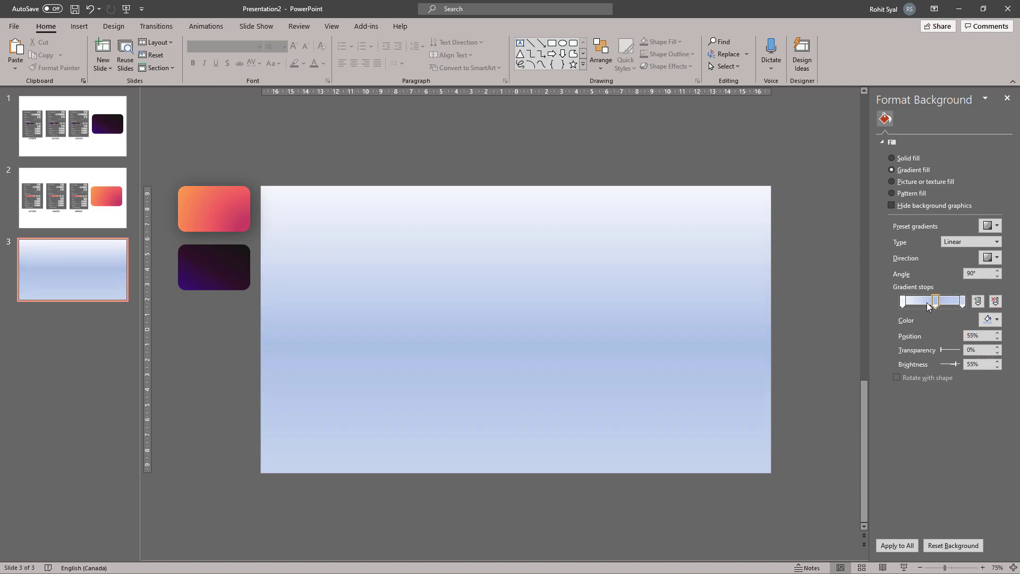
# Step: Eyedrop the dark swatch's deep purple into the first gradient stop
pyautogui.click(219, 271)
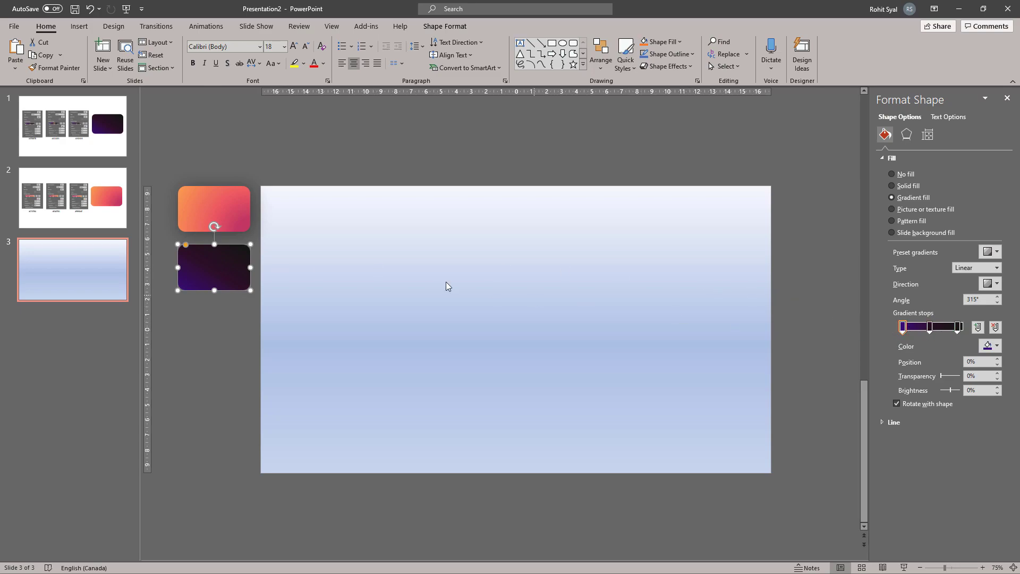
pyautogui.click(334, 248)
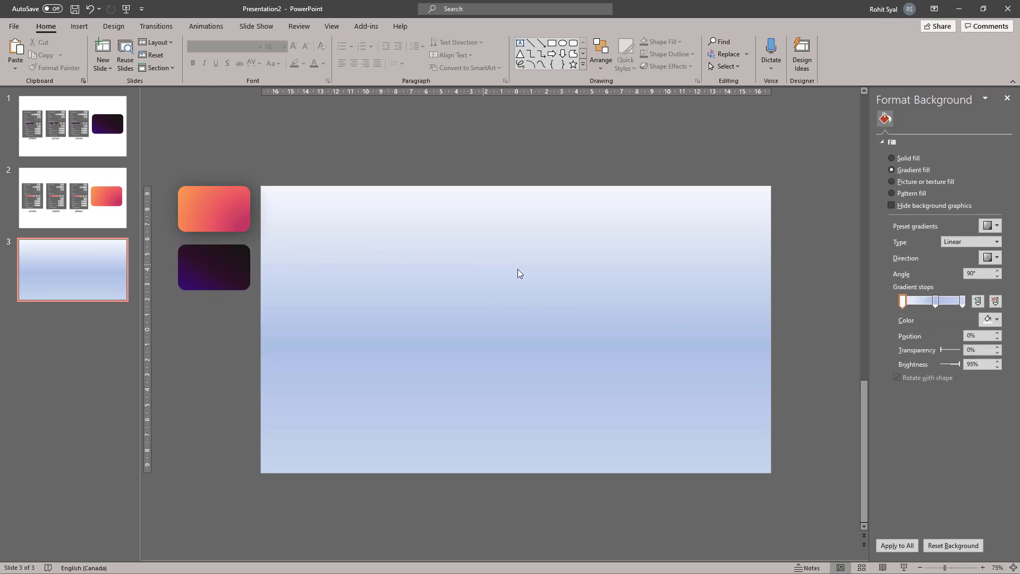
pyautogui.click(990, 319)
pyautogui.click(954, 447)
pyautogui.click(182, 283)
# Step: Eyedrop the dark swatch's colours into the middle stop and near-black into the last stop
pyautogui.click(935, 300)
pyautogui.click(990, 319)
pyautogui.click(953, 474)
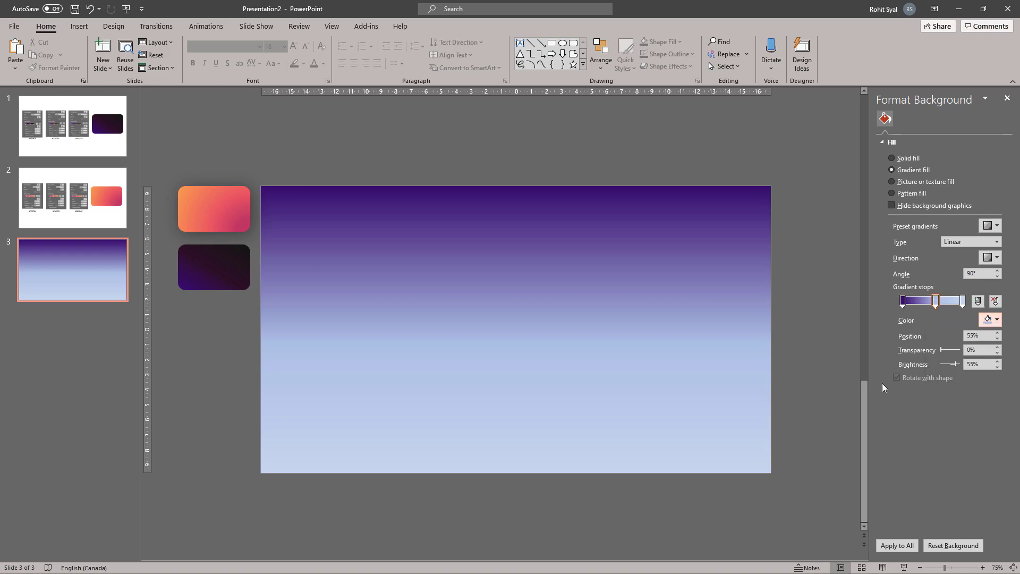
pyautogui.click(216, 263)
pyautogui.click(963, 301)
pyautogui.click(990, 319)
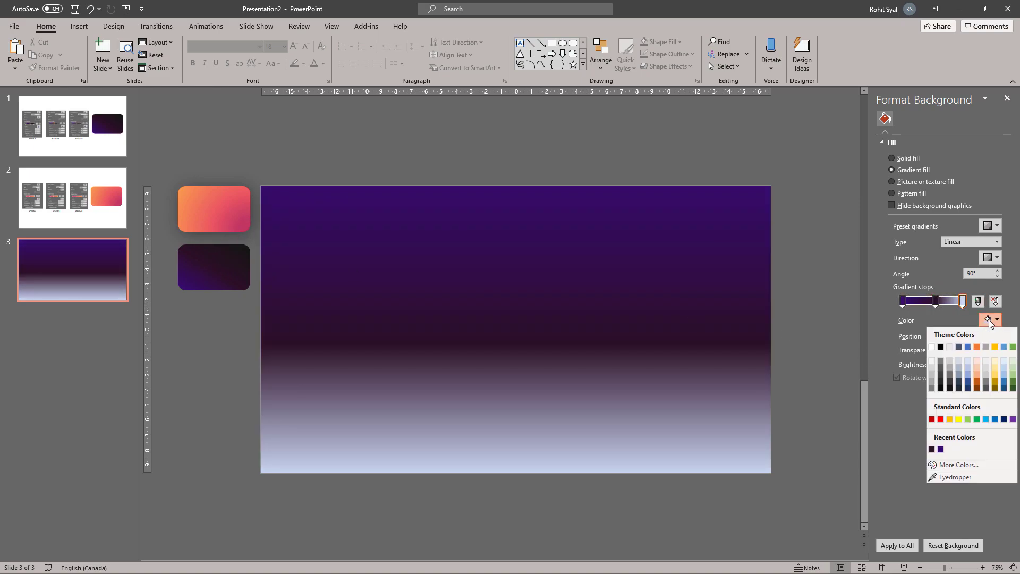
pyautogui.click(955, 476)
pyautogui.click(246, 250)
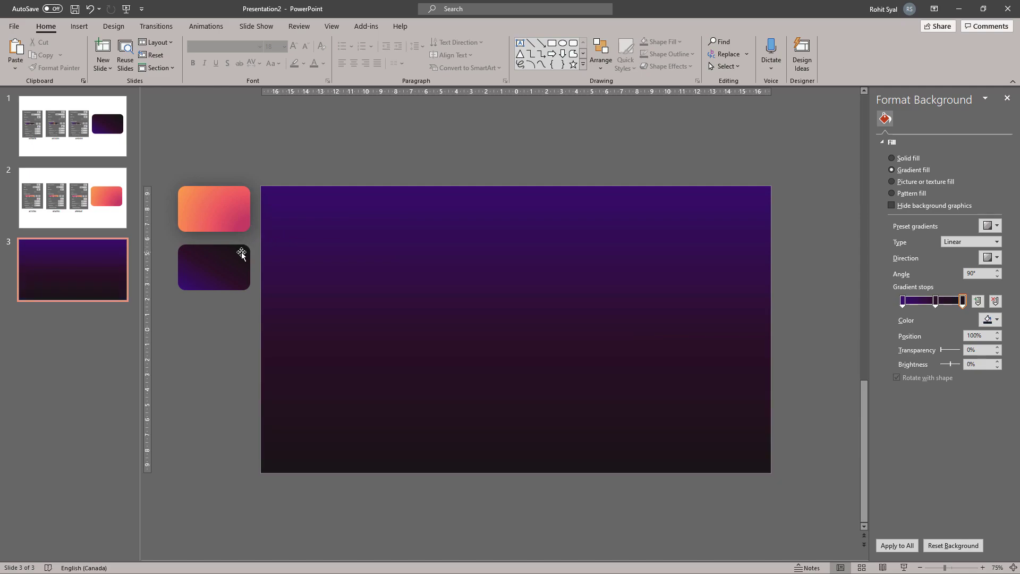
# Step: Set the background gradient angle to 315°, then undo the last change
pyautogui.click(981, 273)
pyautogui.write('315')
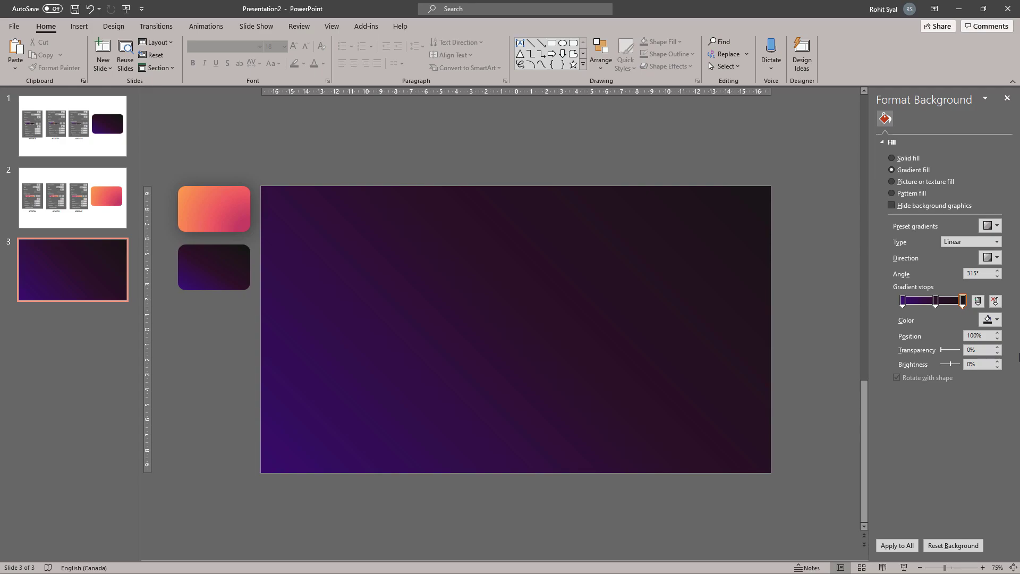
pyautogui.hotkey('ctrl', 'z')
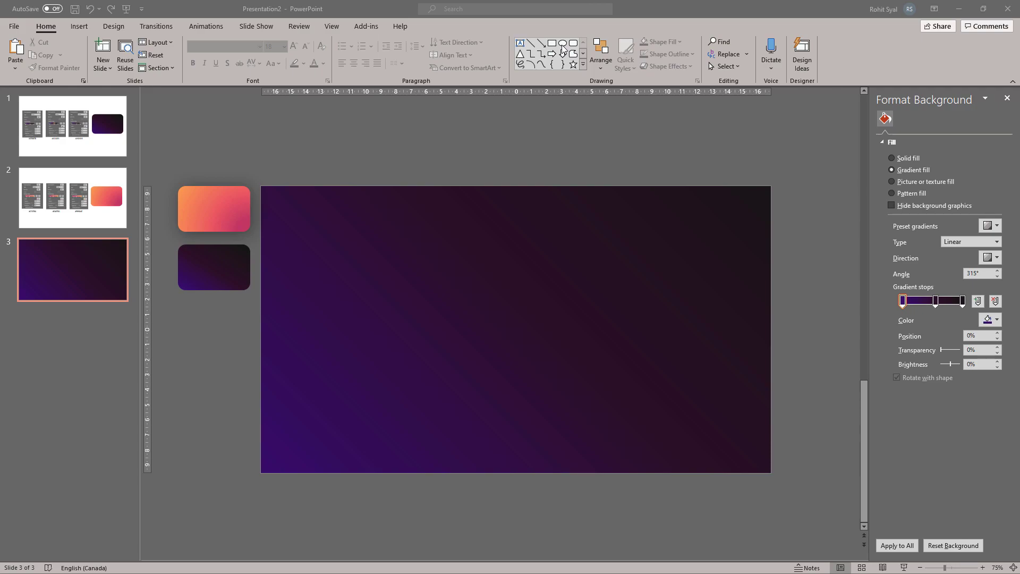
# Step: Draw a circle at the slide's upper left with a gradient fill, first stop orange from the swatch
pyautogui.click(562, 50)
pyautogui.moveTo(333, 257); pyautogui.dragTo(426, 350)
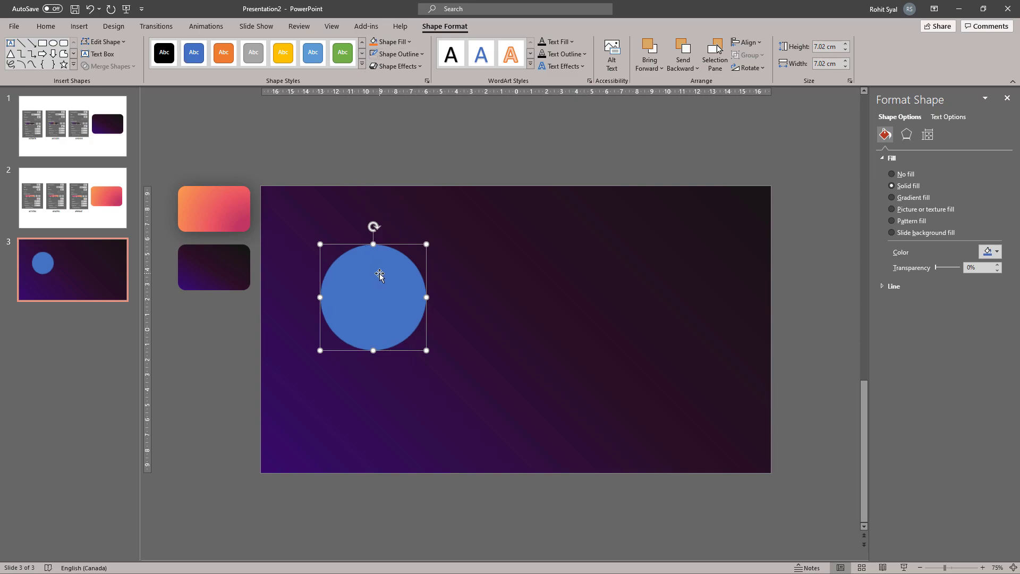
pyautogui.click(912, 197)
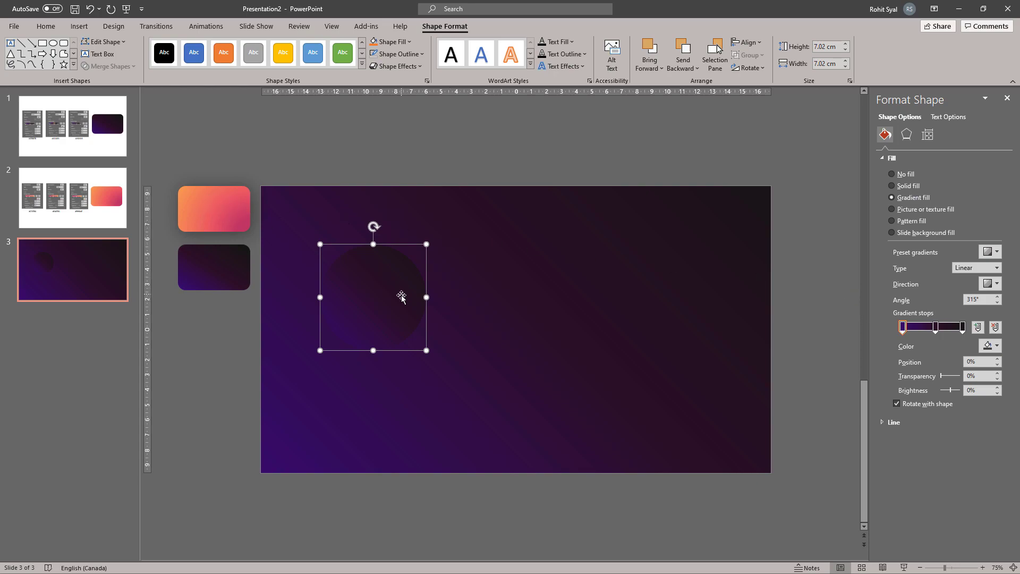
pyautogui.click(996, 346)
pyautogui.click(943, 505)
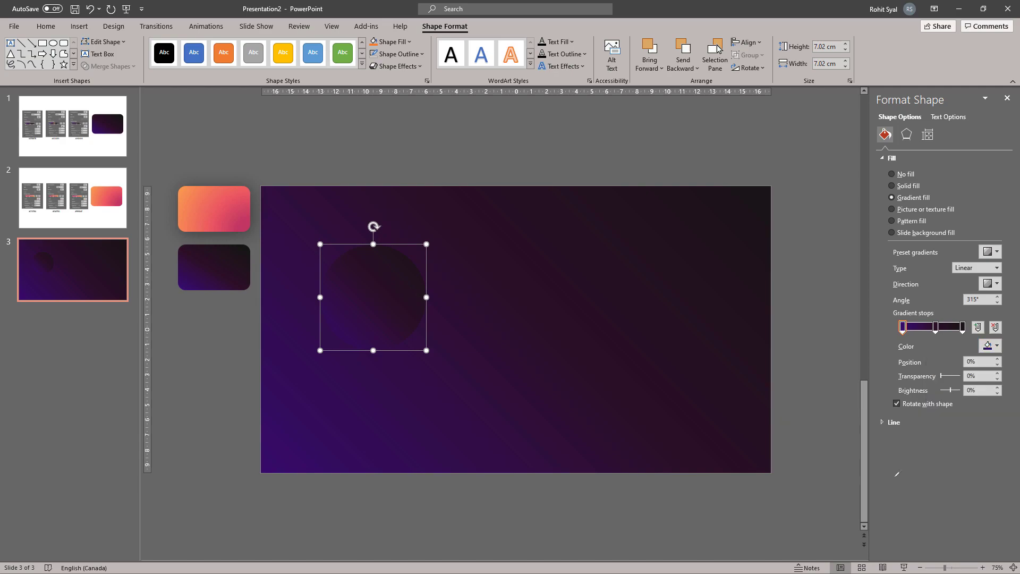
pyautogui.click(186, 190)
# Step: Eyedrop pink from the orange swatch into the middle and last gradient stops
pyautogui.click(935, 326)
pyautogui.click(996, 345)
pyautogui.click(944, 504)
pyautogui.click(234, 199)
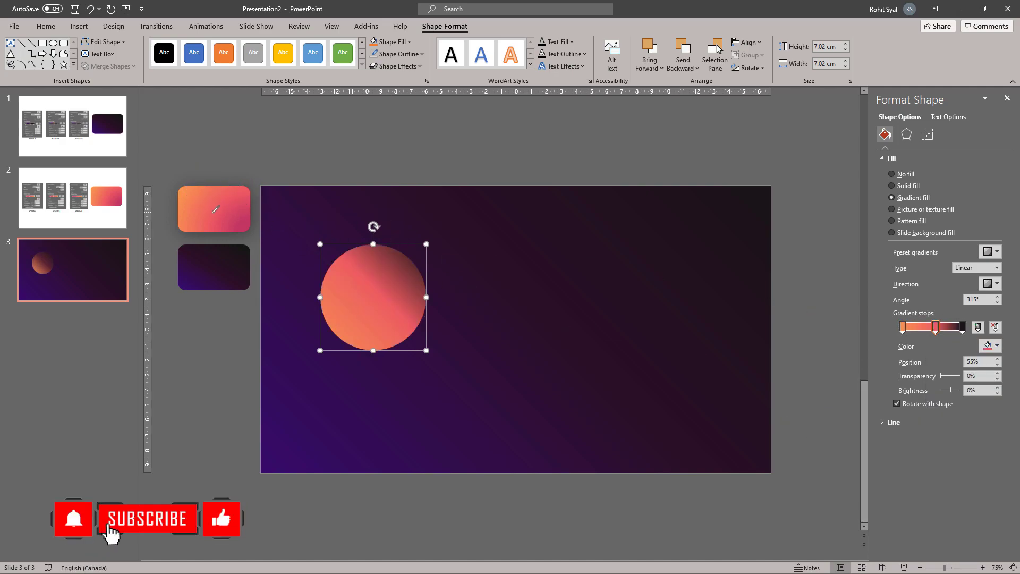
pyautogui.click(962, 326)
pyautogui.click(989, 346)
pyautogui.click(943, 504)
pyautogui.click(242, 227)
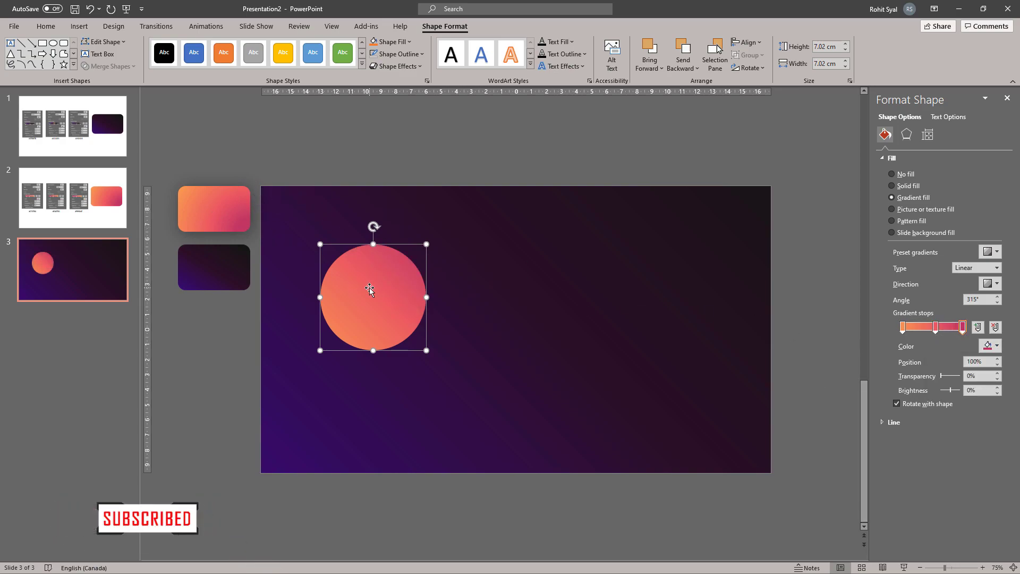
# Step: Make the circle's gradient radial and choose a radial direction
pyautogui.click(971, 271)
pyautogui.click(966, 285)
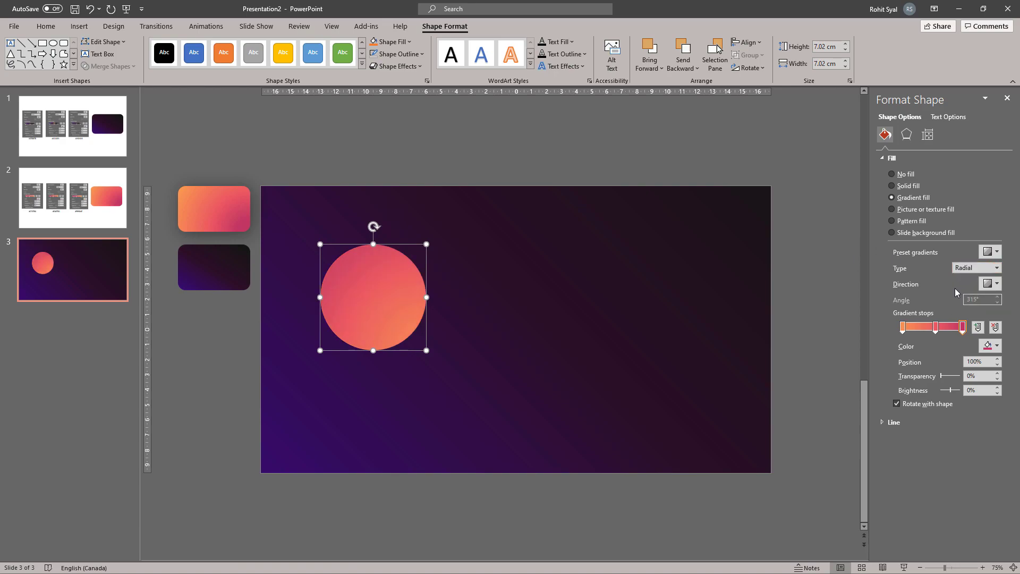
pyautogui.click(988, 285)
pyautogui.click(1004, 306)
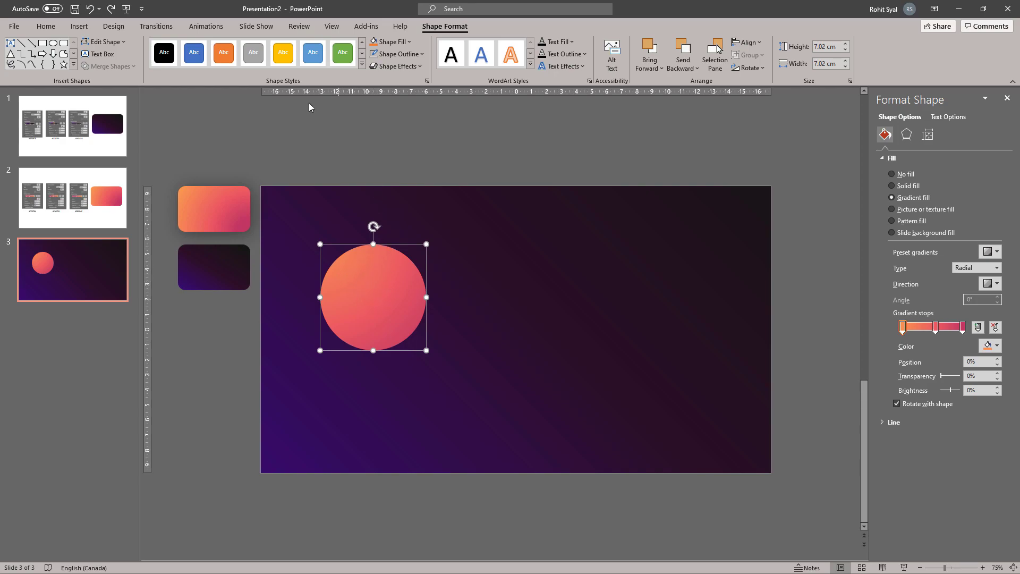
# Step: Draw a second circle right of centre with a radial gradient from its centre
pyautogui.click(45, 26)
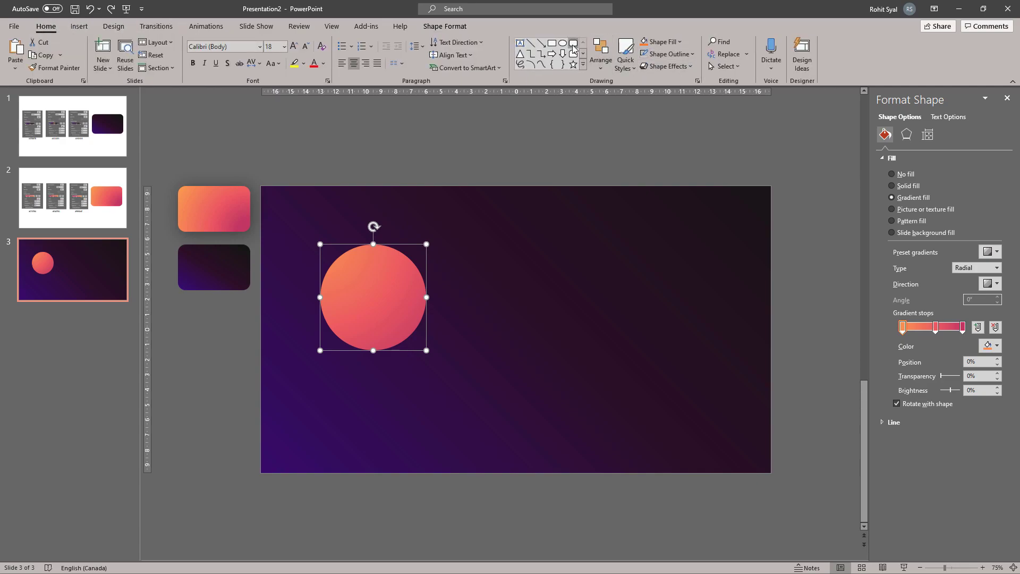
pyautogui.click(563, 43)
pyautogui.moveTo(514, 255); pyautogui.dragTo(633, 372)
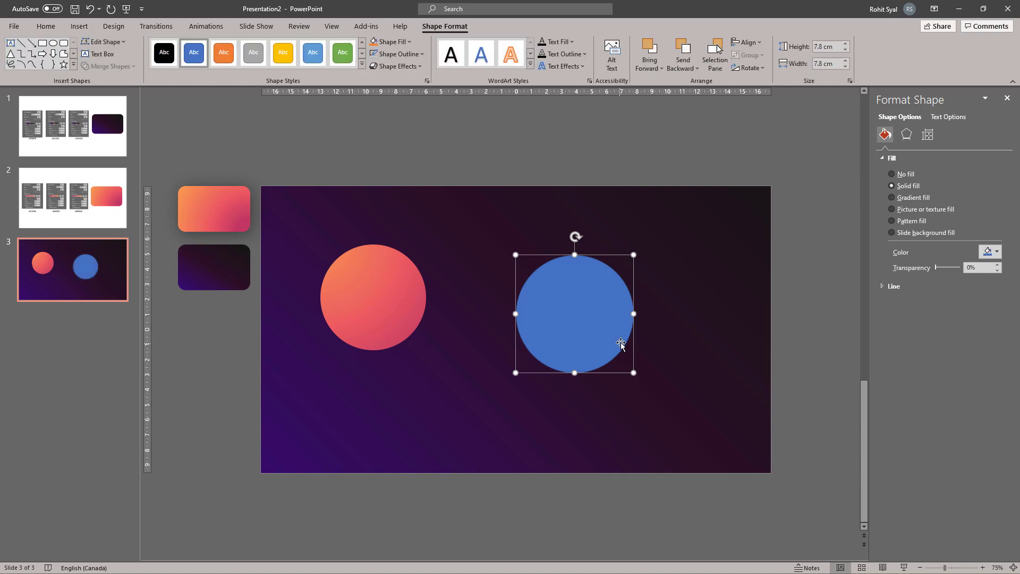
pyautogui.click(910, 198)
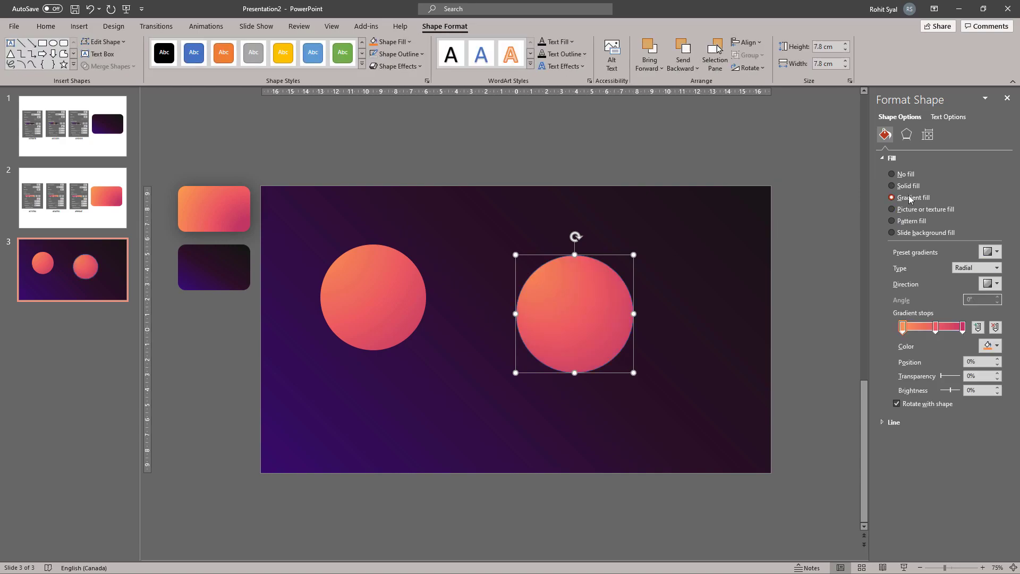
pyautogui.click(990, 287)
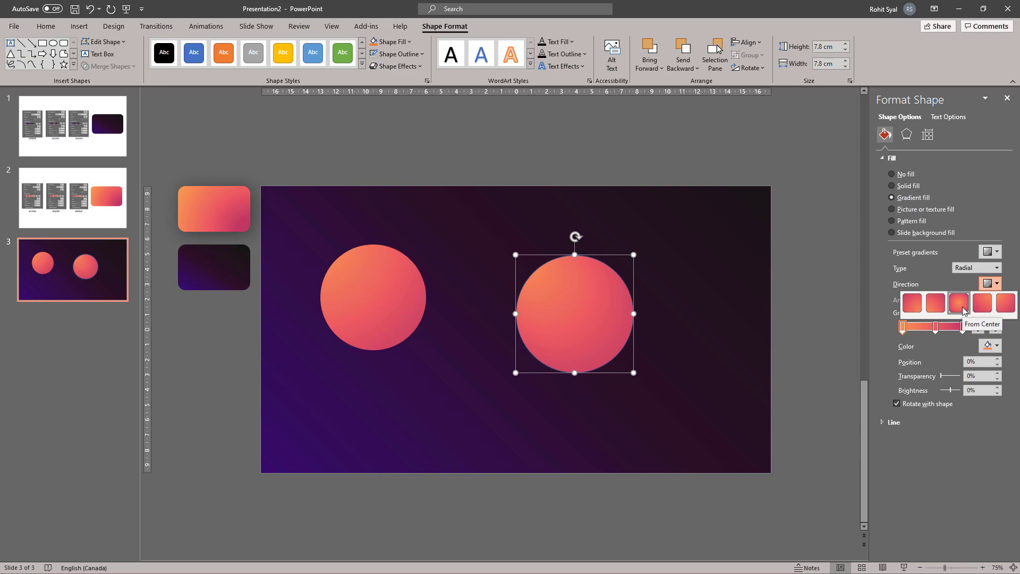
pyautogui.click(959, 304)
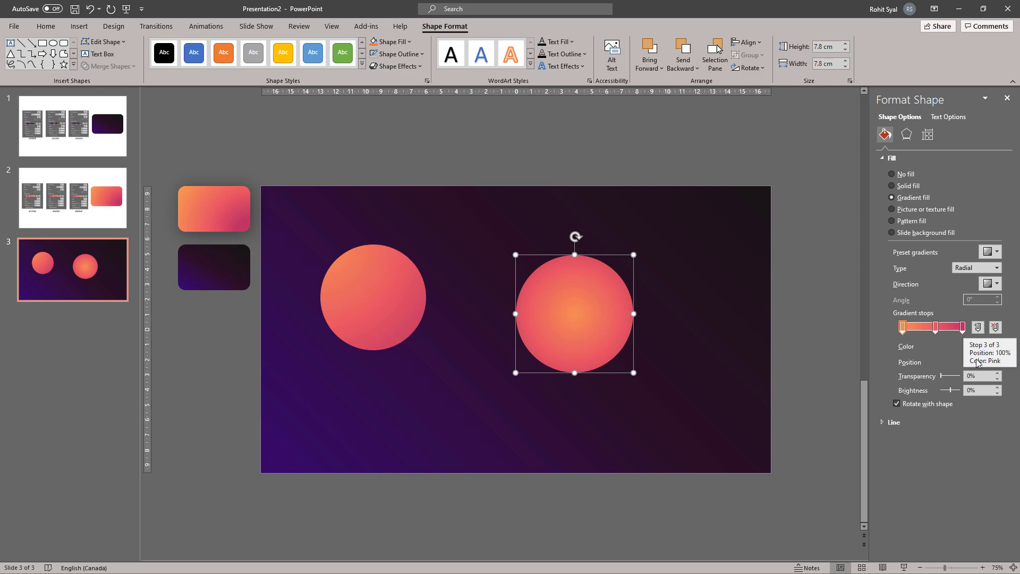
# Step: Make all three gradient stops of the new circle white
pyautogui.click(989, 345)
pyautogui.click(933, 378)
pyautogui.click(935, 328)
pyautogui.click(989, 345)
pyautogui.click(934, 378)
pyautogui.click(962, 327)
pyautogui.click(989, 346)
pyautogui.click(933, 378)
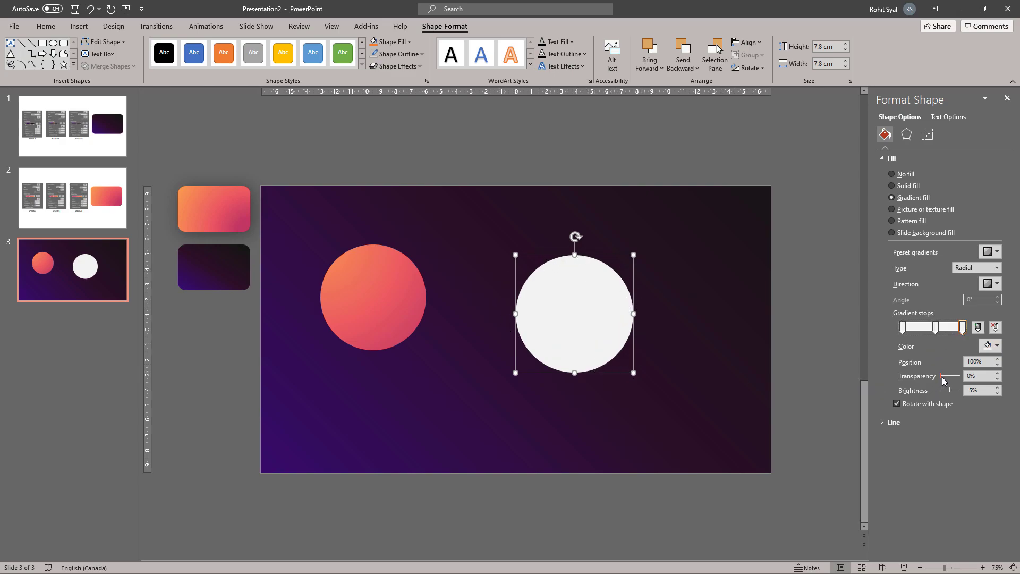
# Step: Make the outer stop fully transparent, the middle about half, and apply the softest Soft Edges
pyautogui.moveTo(946, 380); pyautogui.dragTo(960, 377)
pyautogui.click(934, 327)
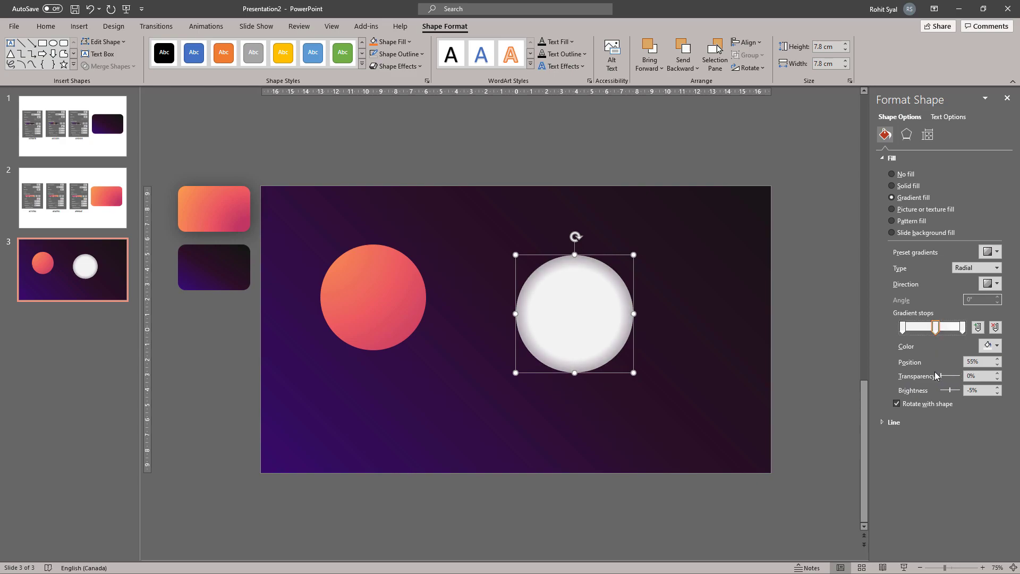
pyautogui.moveTo(939, 377); pyautogui.dragTo(950, 379)
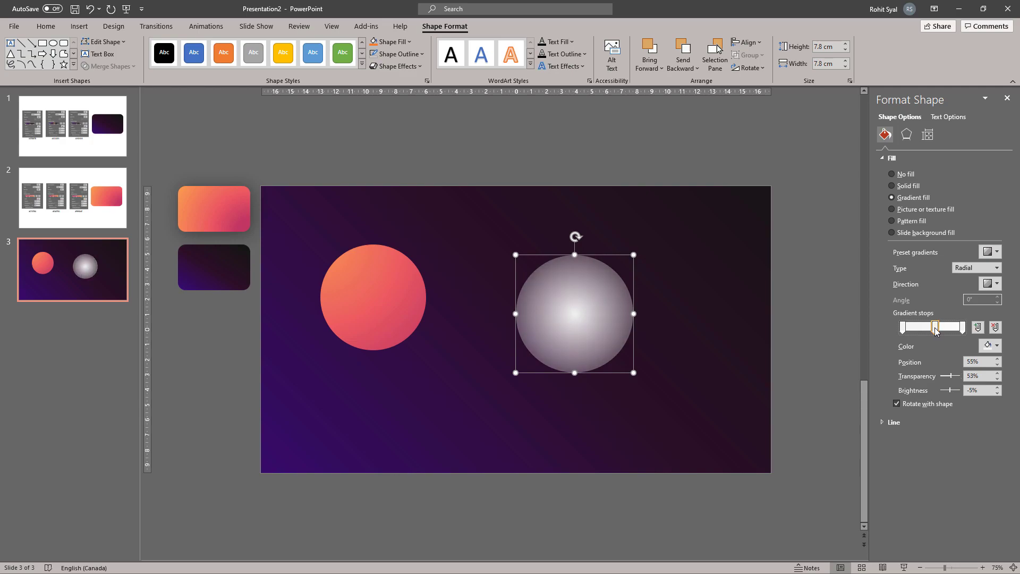
pyautogui.moveTo(936, 327); pyautogui.dragTo(938, 335)
pyautogui.click(397, 66)
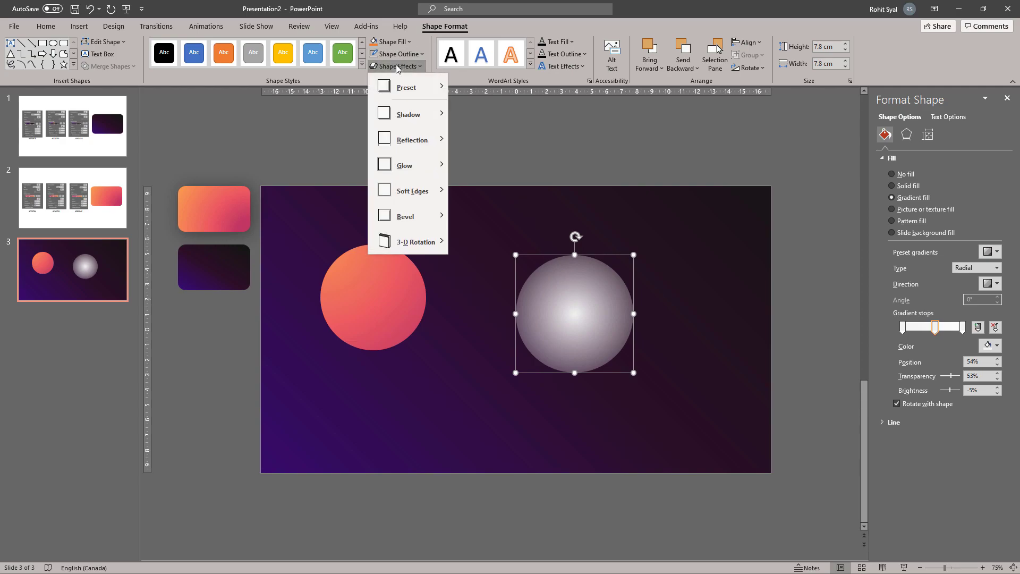
pyautogui.moveTo(422, 191)
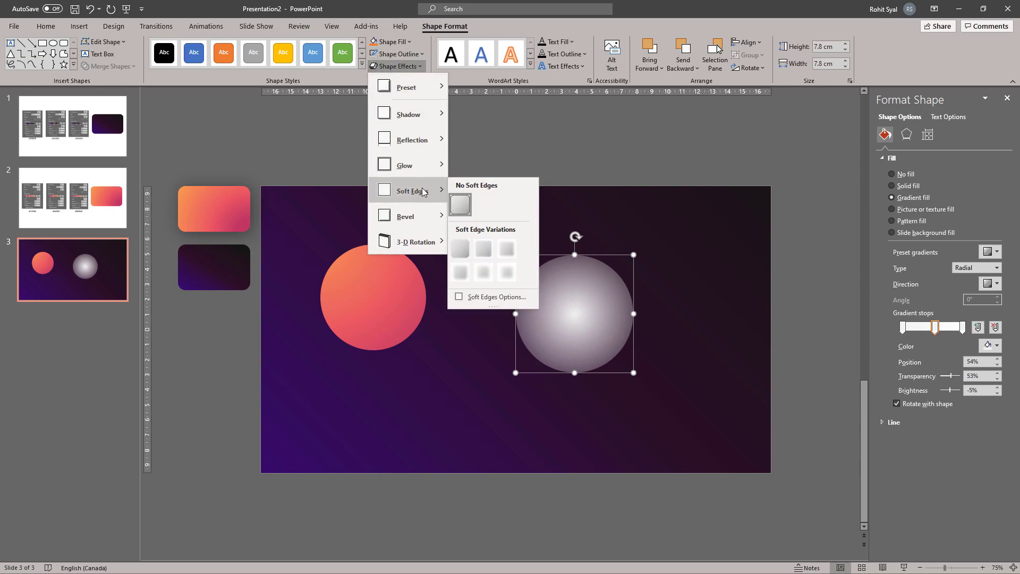
pyautogui.click(503, 268)
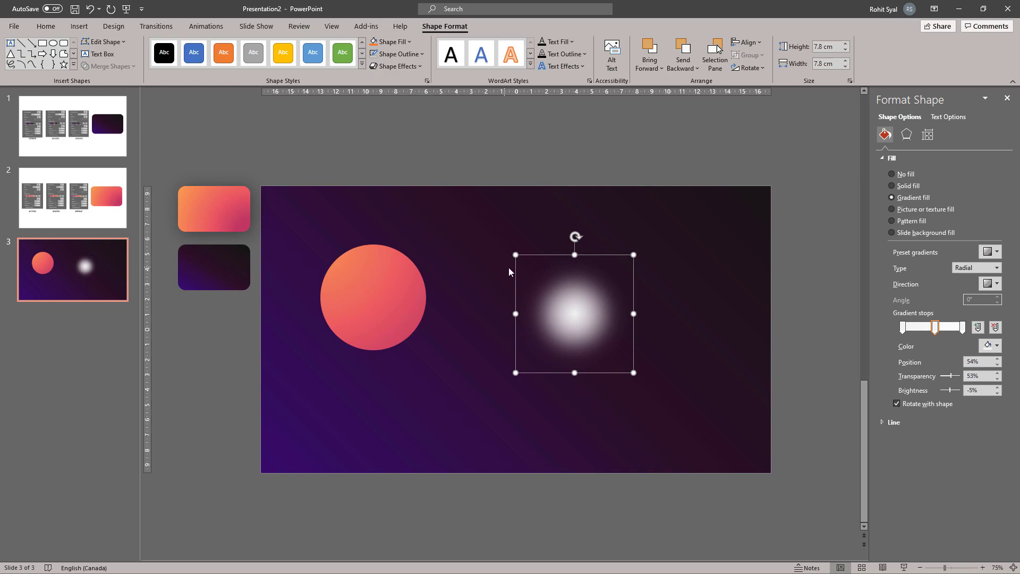
# Step: Raise the glow's transparency to 86%, shrink it and place it on the orange circle's upper left
pyautogui.moveTo(950, 377); pyautogui.dragTo(957, 377)
pyautogui.moveTo(580, 314); pyautogui.dragTo(360, 295)
pyautogui.moveTo(419, 343); pyautogui.dragTo(387, 327)
pyautogui.moveTo(343, 283); pyautogui.dragTo(353, 277)
pyautogui.press('Down')
pyautogui.press('Left')
pyautogui.click(336, 173)
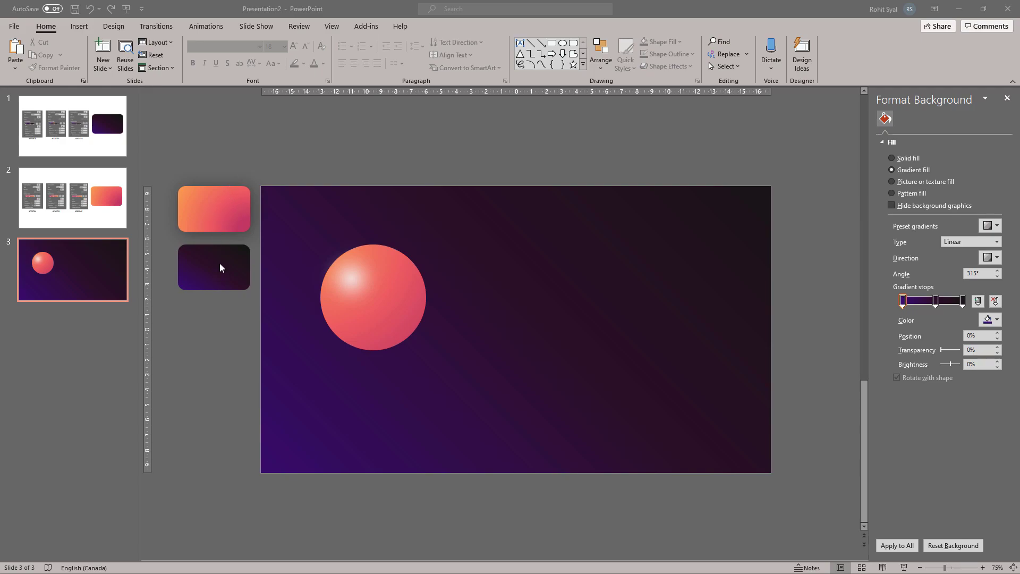
# Step: Copy the orange card onto the slide's right, enlarge it and reduce its corner rounding
pyautogui.click(220, 211)
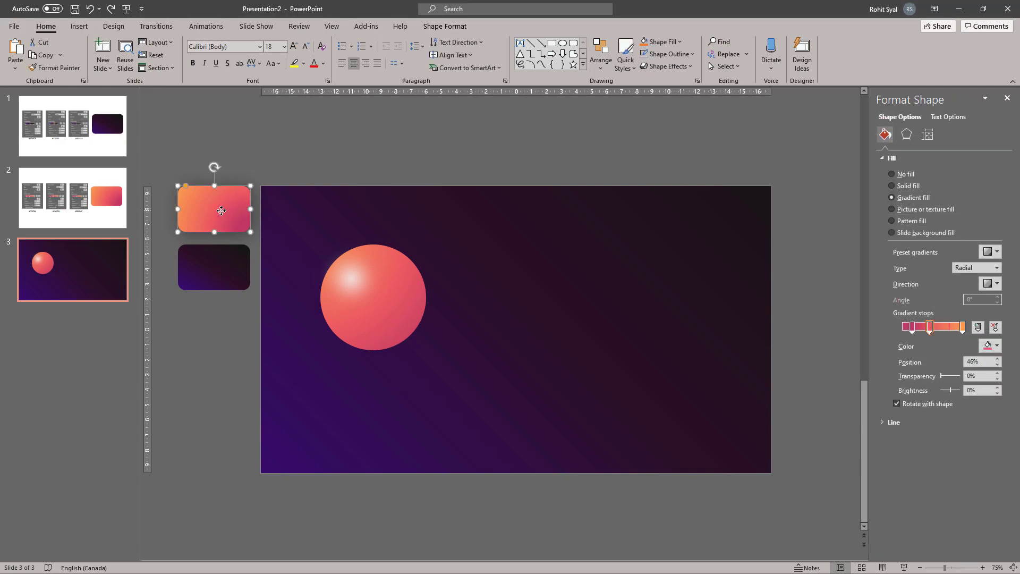
pyautogui.moveTo(221, 211); pyautogui.dragTo(570, 486)
pyautogui.moveTo(606, 365); pyautogui.dragTo(796, 356)
pyautogui.moveTo(664, 243); pyautogui.dragTo(657, 210)
pyautogui.moveTo(562, 210); pyautogui.dragTo(543, 209)
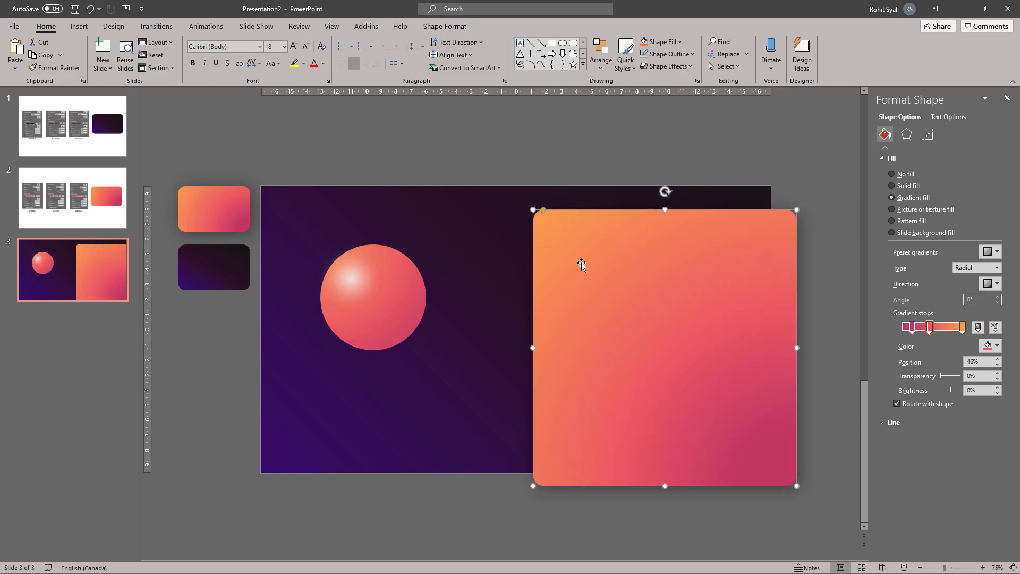
# Step: Switch the card's gradient to Linear running vertically at 270°
pyautogui.click(986, 267)
pyautogui.click(968, 280)
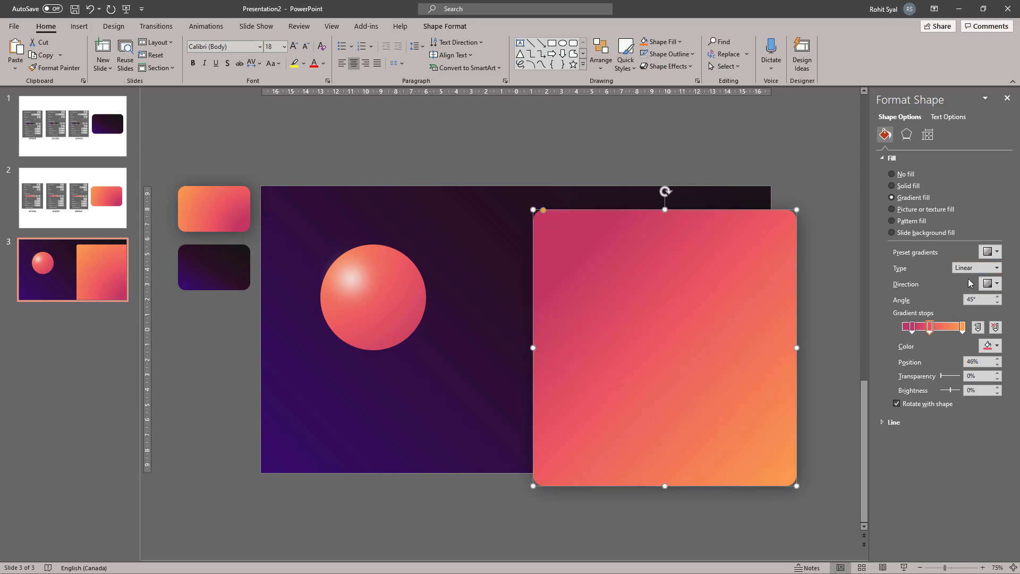
pyautogui.click(985, 254)
pyautogui.click(984, 256)
pyautogui.click(989, 284)
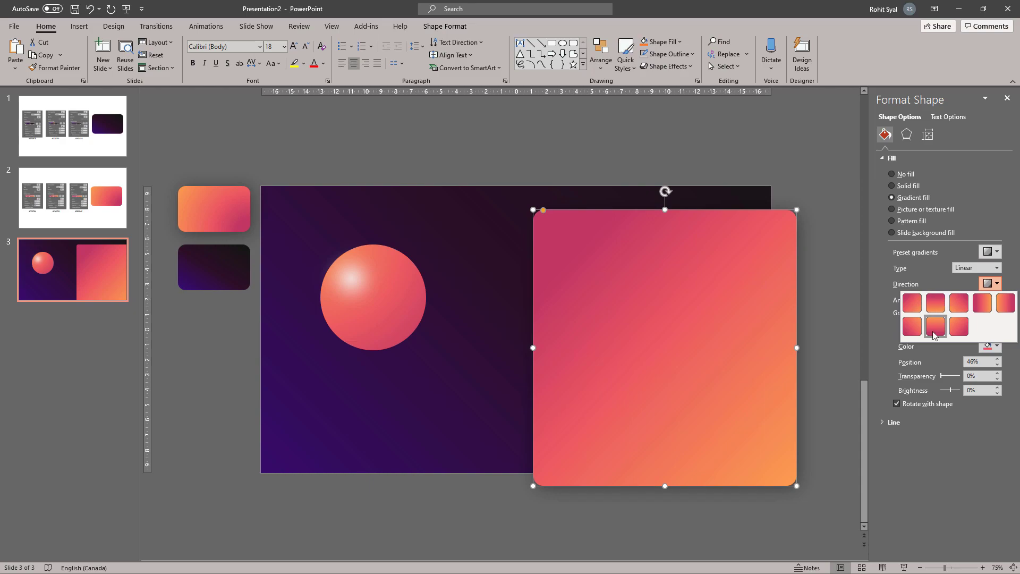
pyautogui.click(933, 330)
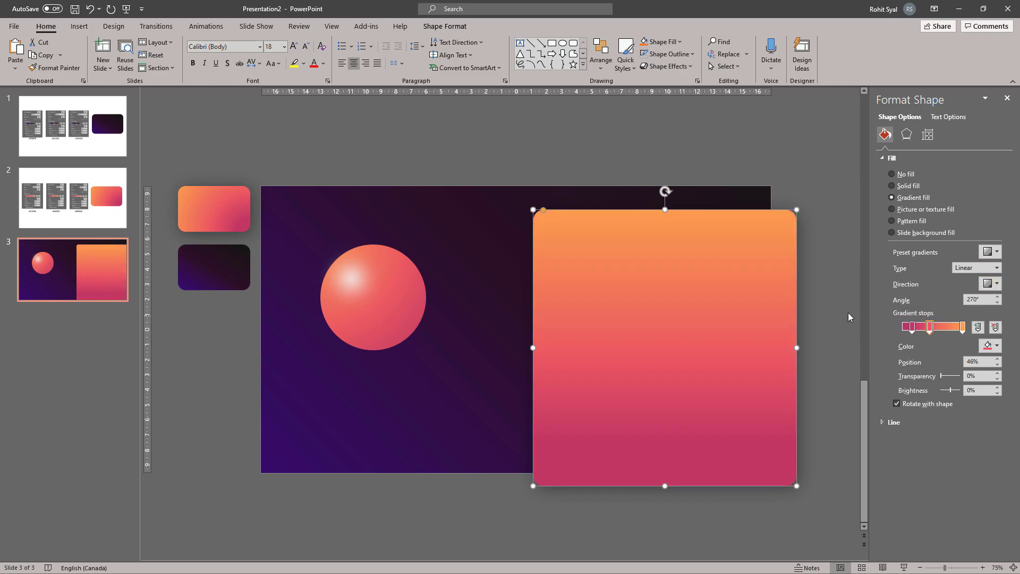
# Step: Copy the dark purple card over the orange card, stretch it across, and offset it slightly down-right
pyautogui.click(470, 159)
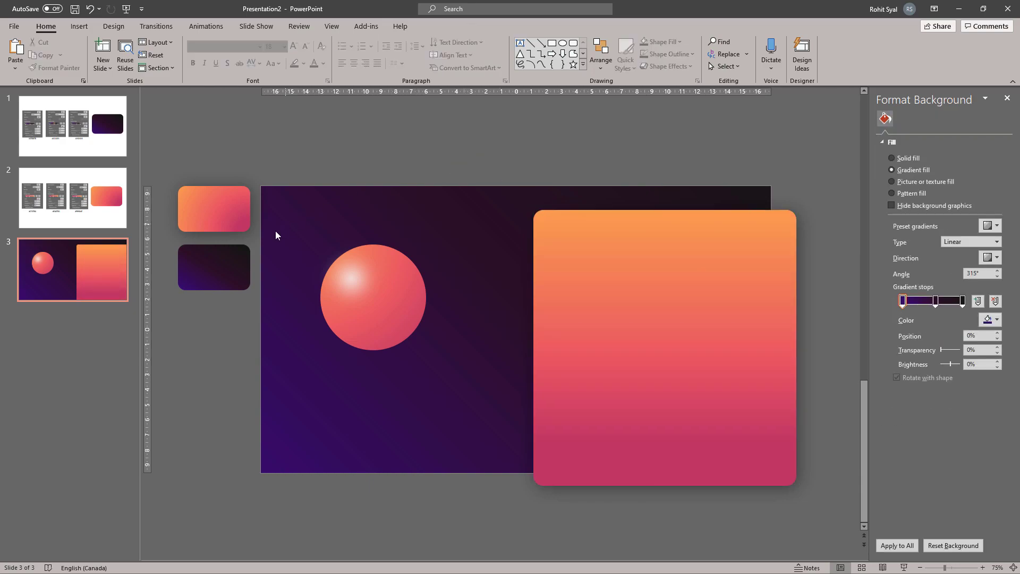
pyautogui.click(213, 265)
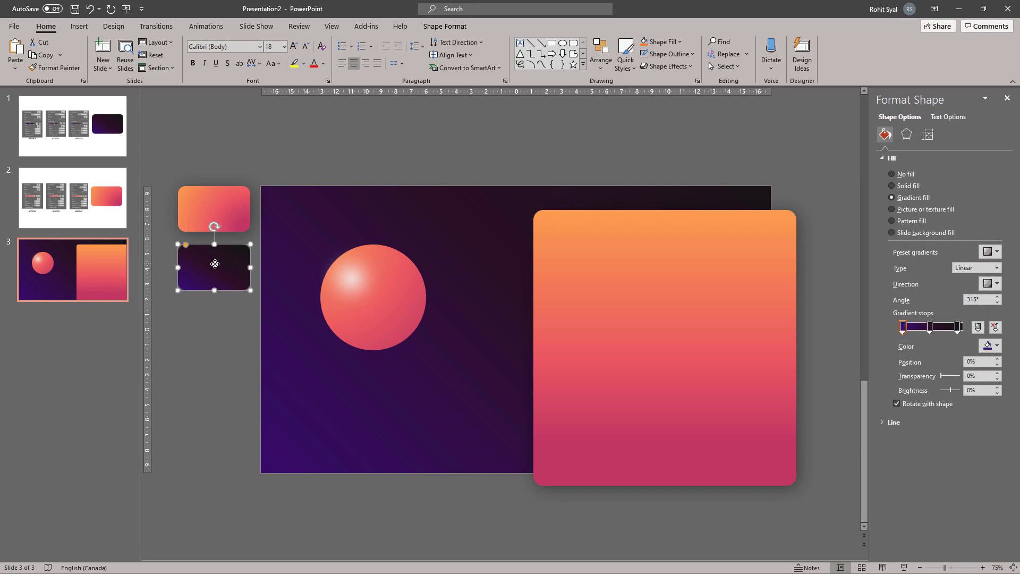
pyautogui.moveTo(215, 264); pyautogui.dragTo(589, 485)
pyautogui.moveTo(555, 346); pyautogui.dragTo(533, 347)
pyautogui.moveTo(630, 347); pyautogui.dragTo(795, 347)
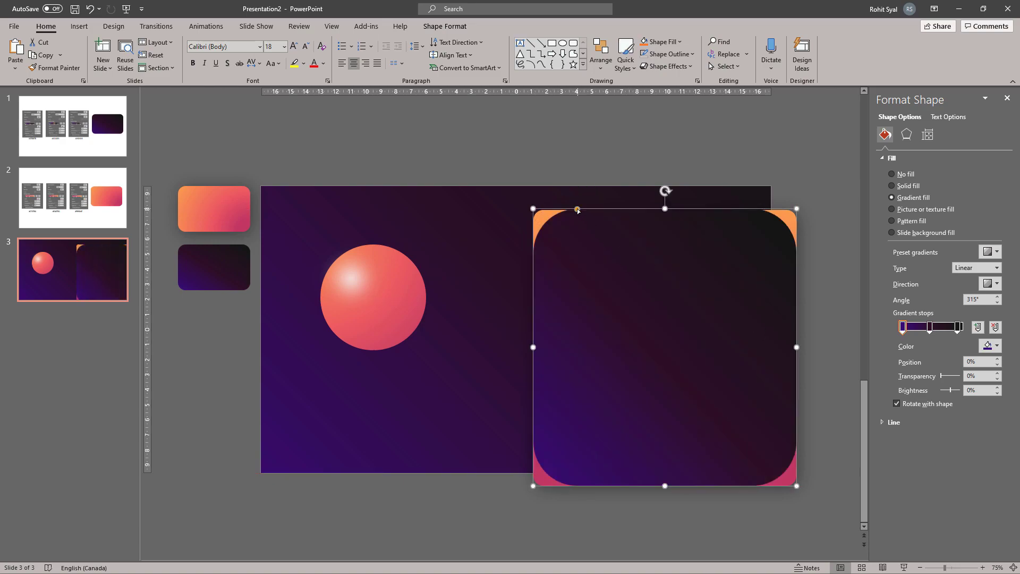
pyautogui.moveTo(546, 210); pyautogui.dragTo(585, 243)
pyautogui.click(530, 135)
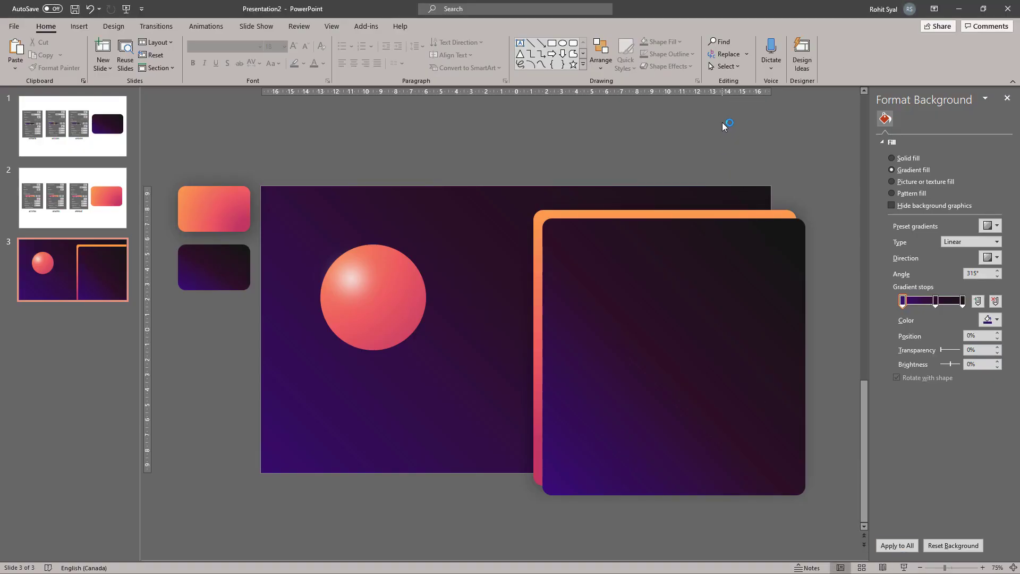
# Step: In the Selection Pane, rename the highlight 'shine 1' and the sphere 'small circle'
pyautogui.click(736, 69)
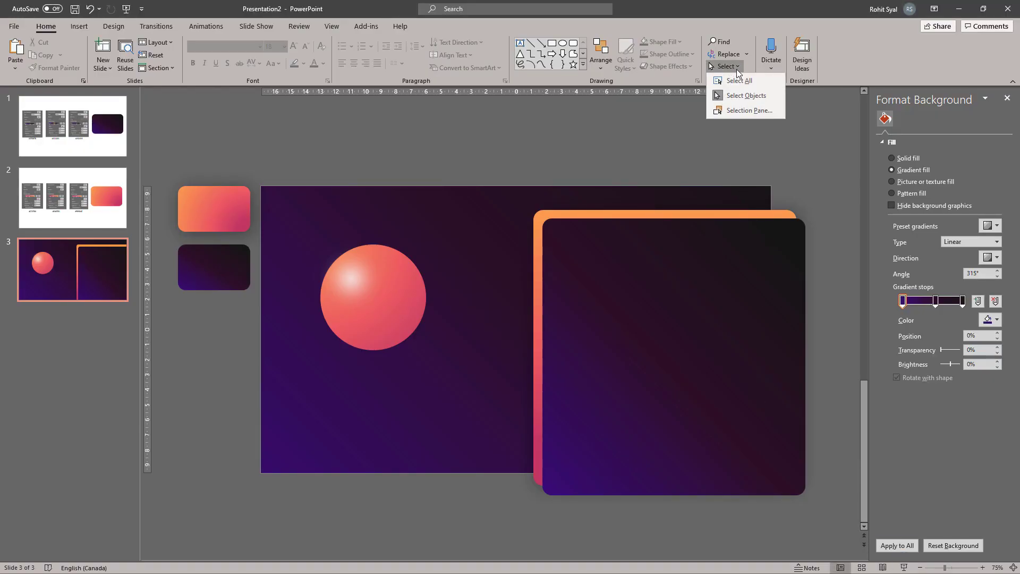
pyautogui.click(734, 109)
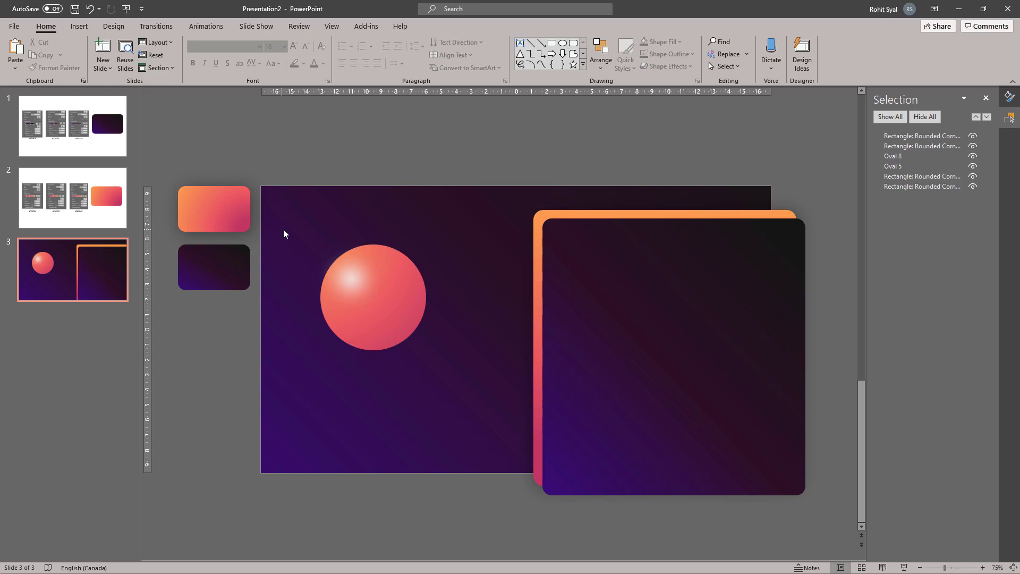
pyautogui.click(351, 271)
pyautogui.keyDown('shift'); pyautogui.click(403, 302); pyautogui.keyUp('shift')
pyautogui.doubleClick(898, 155)
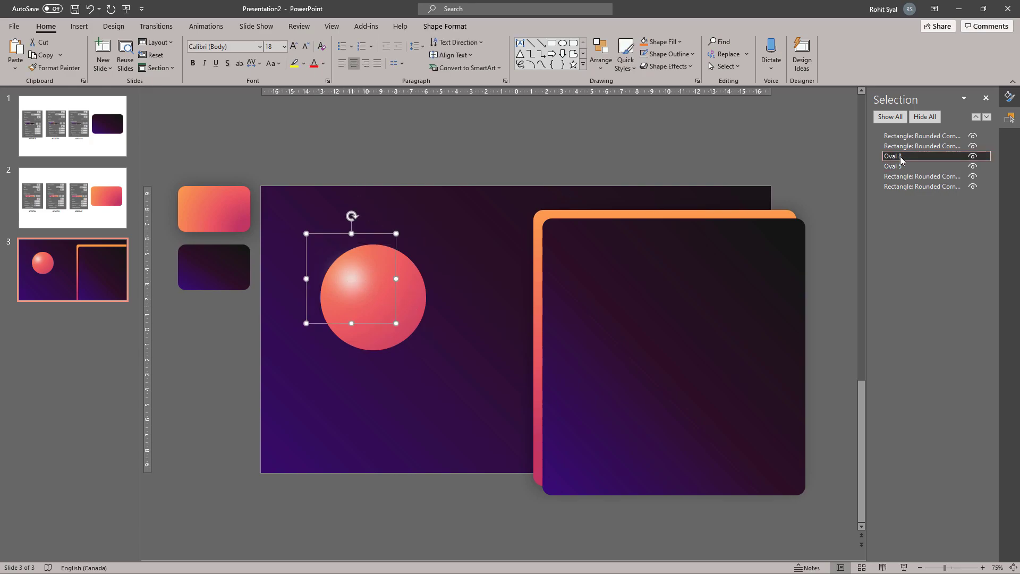
pyautogui.write('shine 1')
pyautogui.click(903, 166)
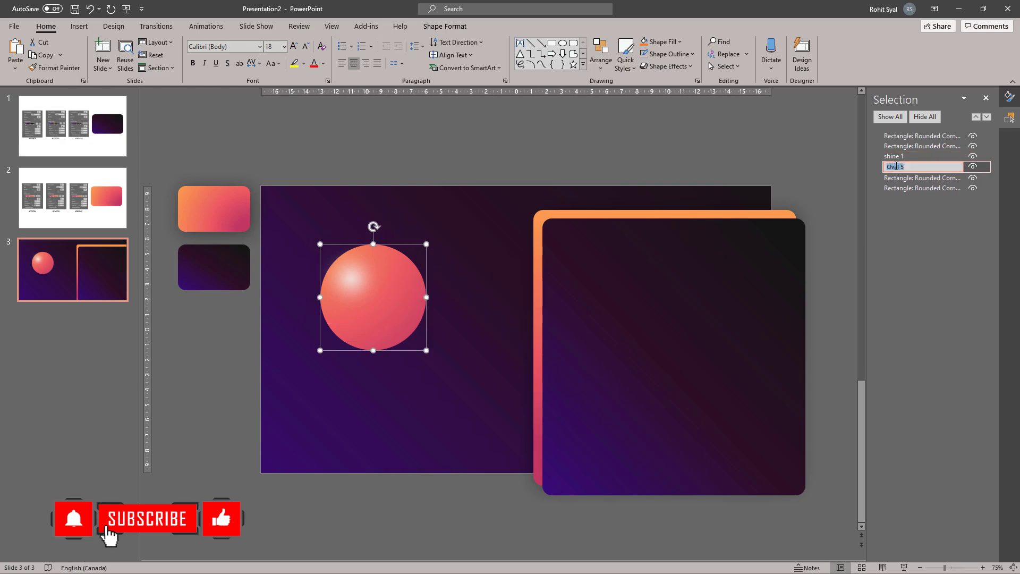
pyautogui.write('small circle')
pyautogui.click(471, 141)
# Step: Group the two large overlapping cards and name the group 'BG element'
pyautogui.moveTo(472, 141); pyautogui.dragTo(812, 502)
pyautogui.hotkey('ctrl', 'g')
pyautogui.doubleClick(897, 136)
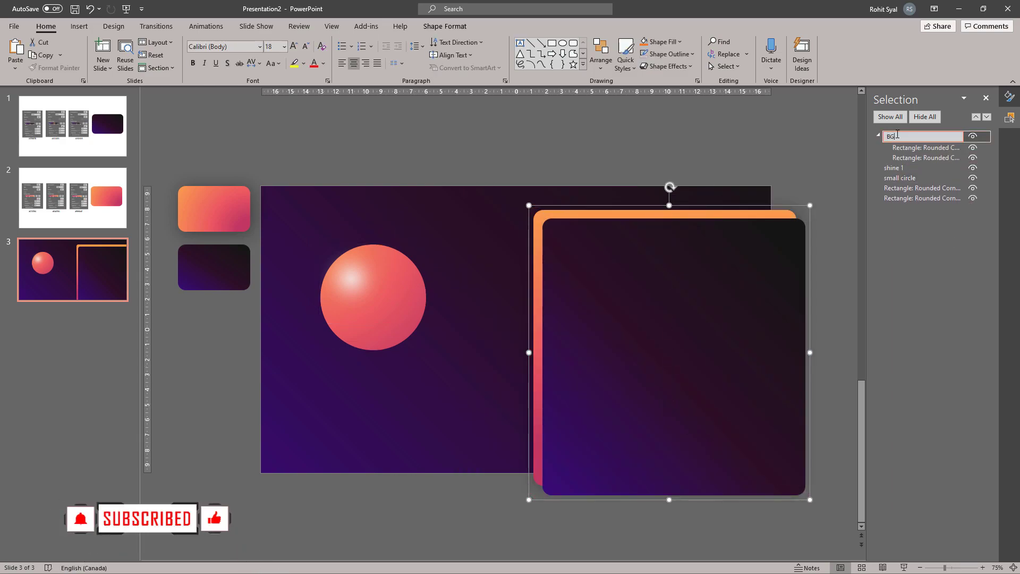
pyautogui.write('BG element')
pyautogui.click(606, 158)
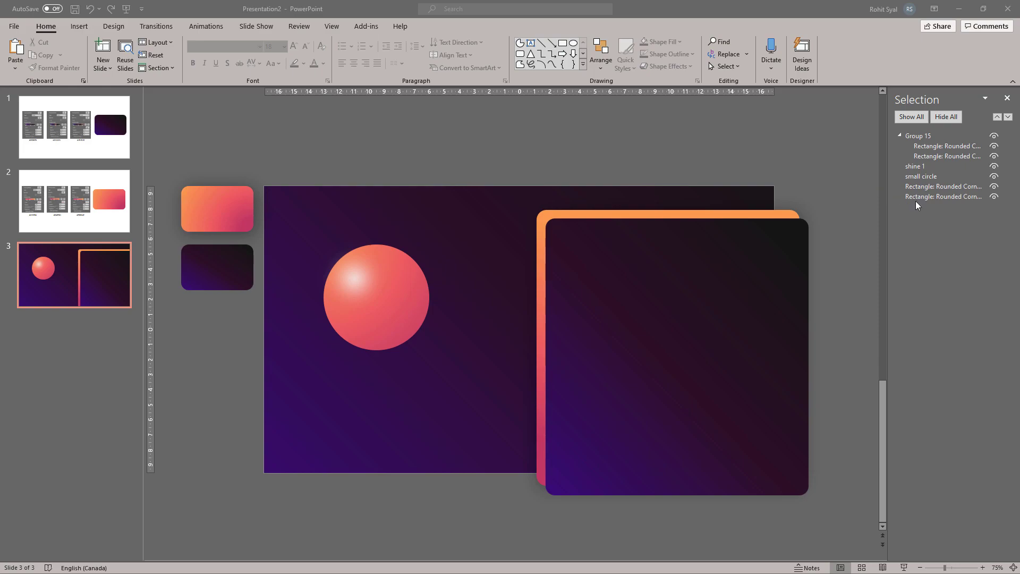
# Step: Hide the small circle, both cards, the highlight and the grouped cards in the Selection Pane
pyautogui.click(993, 187)
pyautogui.click(993, 177)
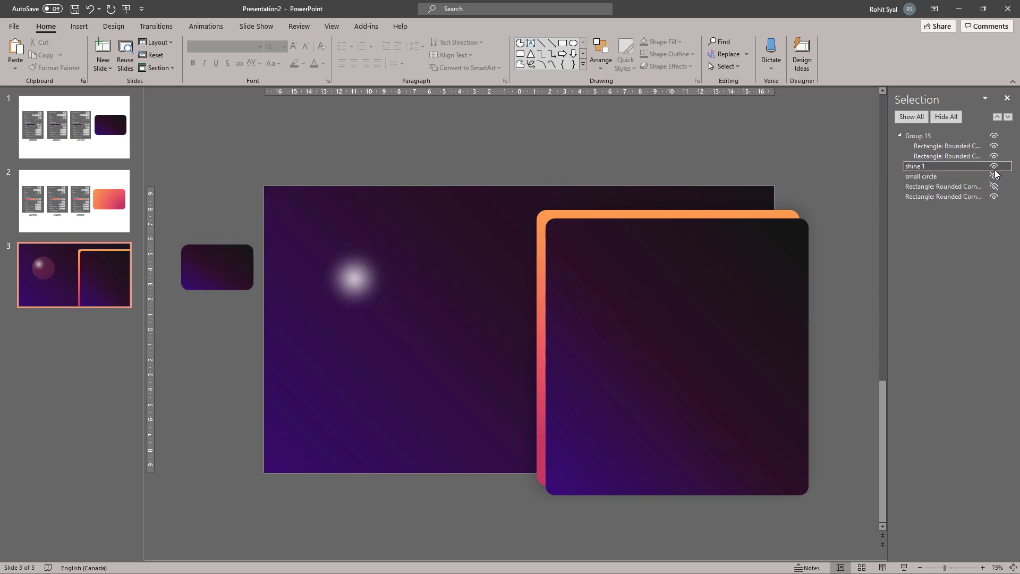
pyautogui.click(993, 167)
pyautogui.click(993, 136)
pyautogui.click(994, 197)
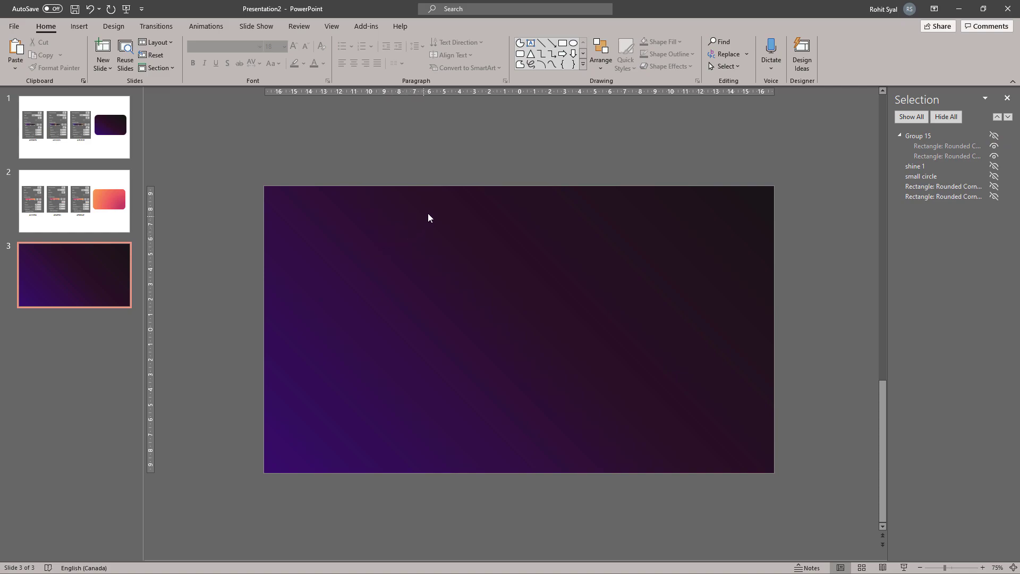
# Step: Draw a slightly rounded 16.76 × 10.44 cm rectangle at the slide's centre
pyautogui.click(520, 53)
pyautogui.moveTo(392, 247); pyautogui.dragTo(644, 404)
pyautogui.moveTo(418, 247); pyautogui.dragTo(401, 247)
pyautogui.moveTo(462, 292); pyautogui.dragTo(462, 287)
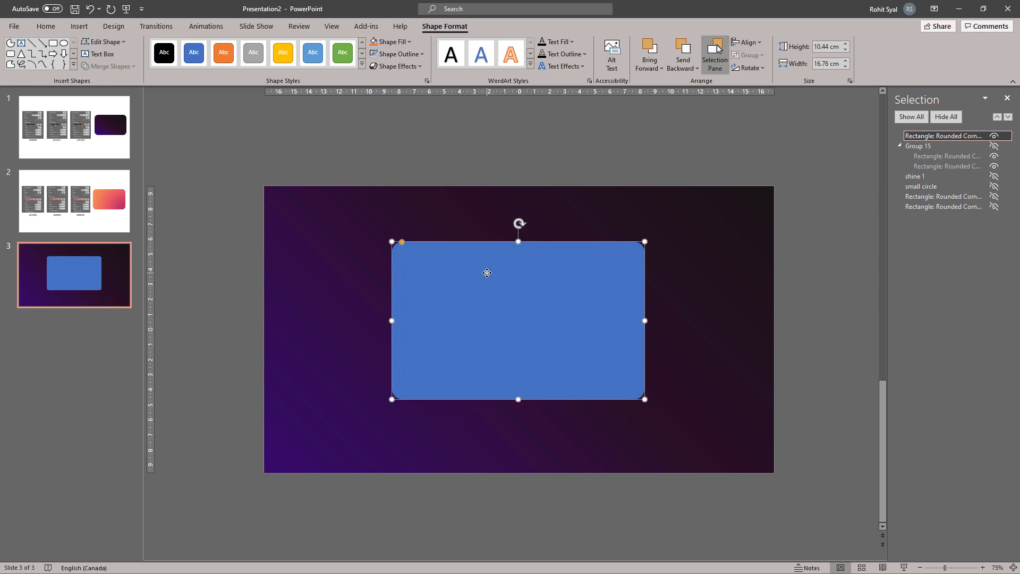
# Step: Give the centre rectangle a Newsprint texture fill with 70% transparency
pyautogui.rightClick(486, 273)
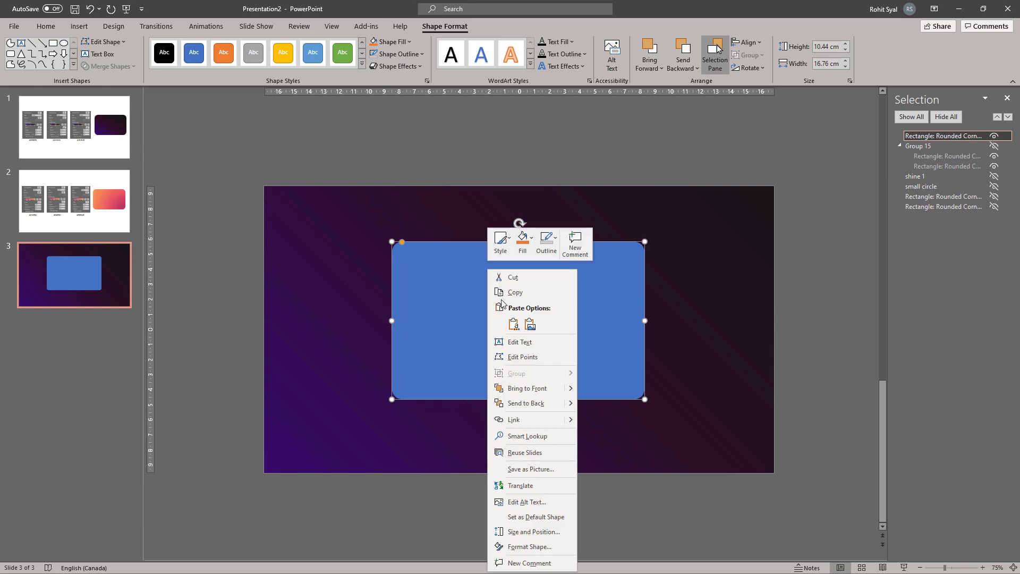
pyautogui.click(538, 550)
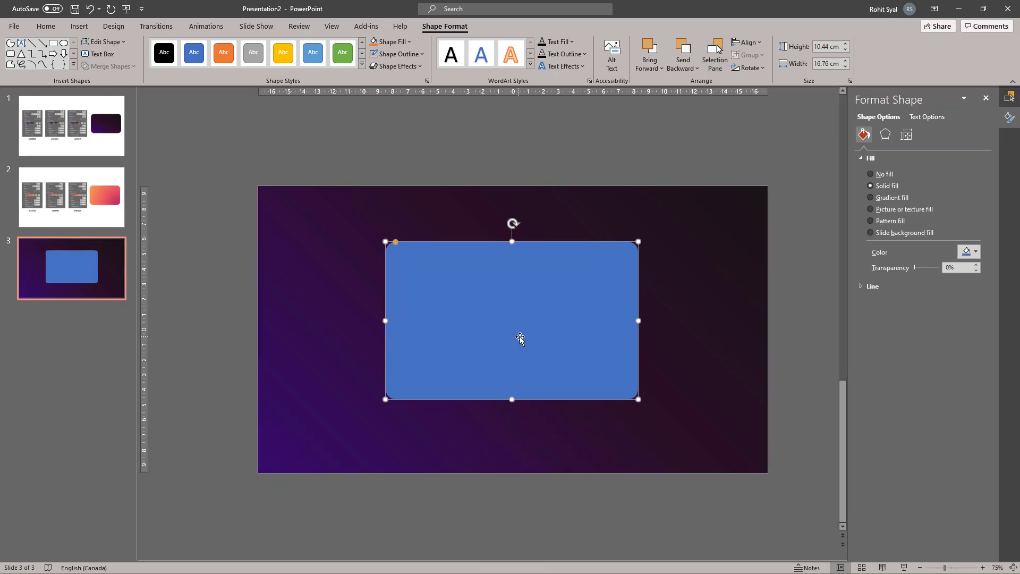
pyautogui.click(885, 209)
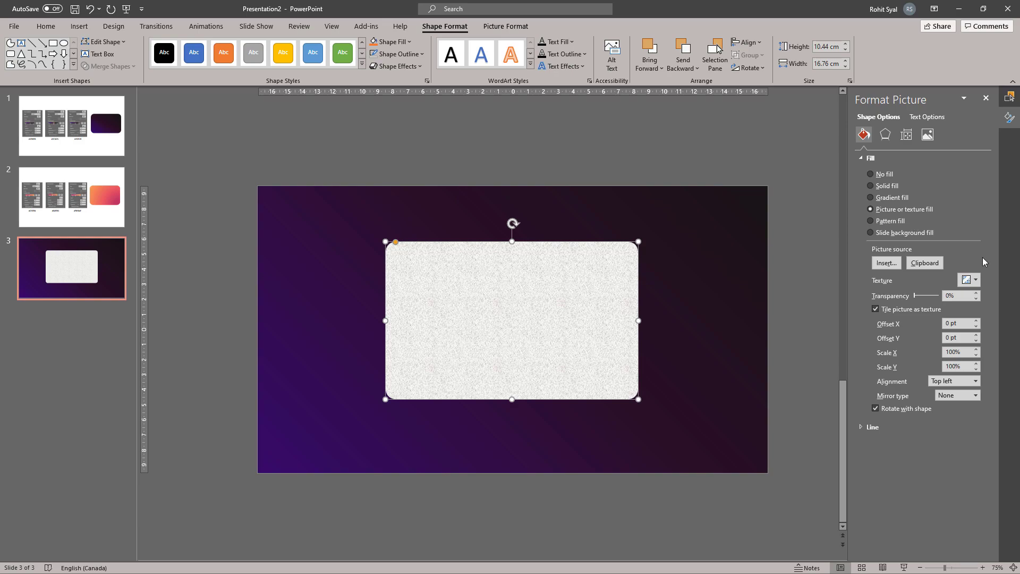
pyautogui.click(972, 280)
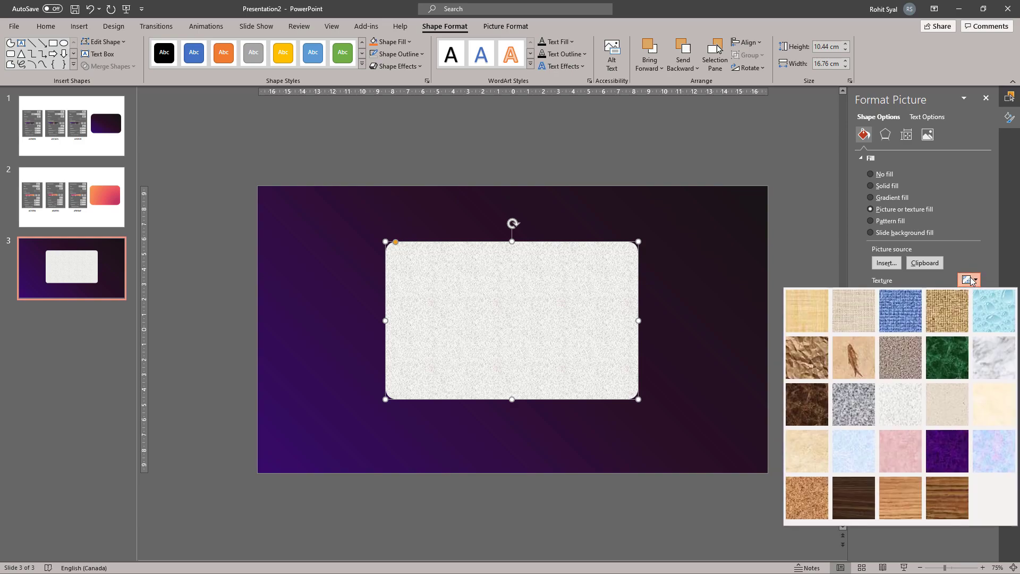
pyautogui.click(890, 413)
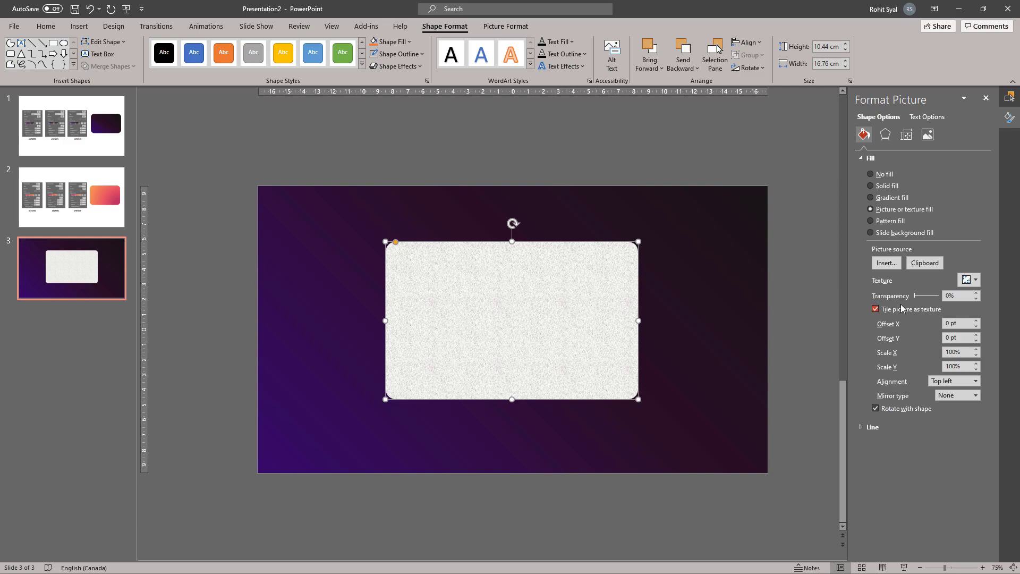
pyautogui.moveTo(915, 300); pyautogui.dragTo(931, 301)
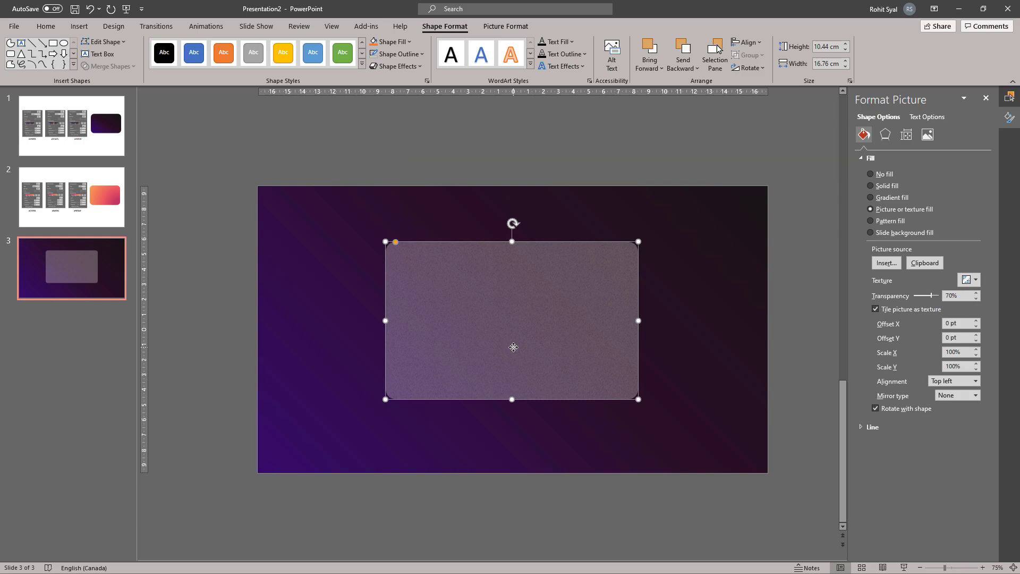
# Step: Paste a copy of the frosted card, give it a solid light grey fill, and line it up over the rear card
pyautogui.hotkey('ctrl', 'v')
pyautogui.moveTo(490, 326); pyautogui.dragTo(499, 341)
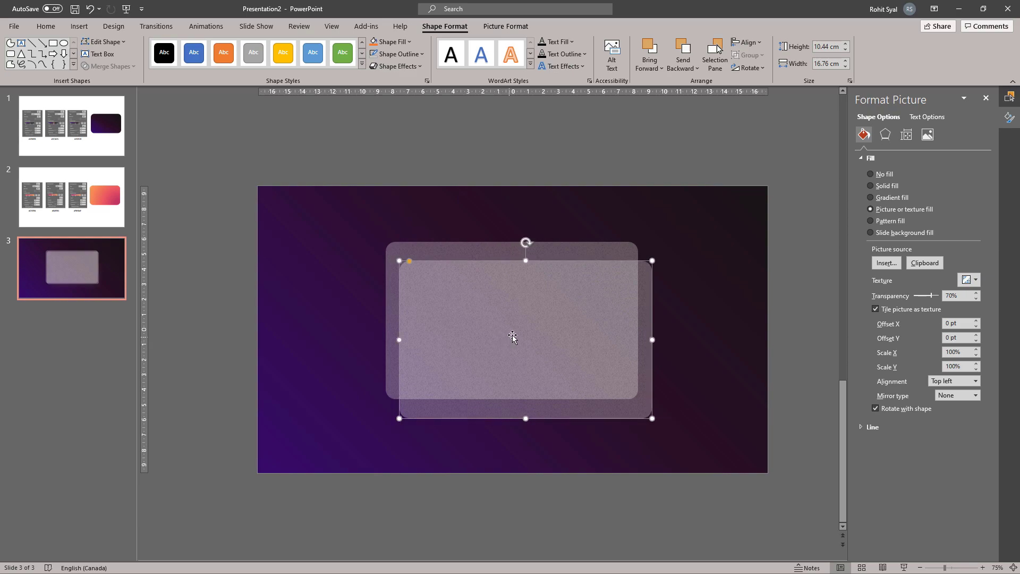
pyautogui.click(877, 187)
pyautogui.click(969, 252)
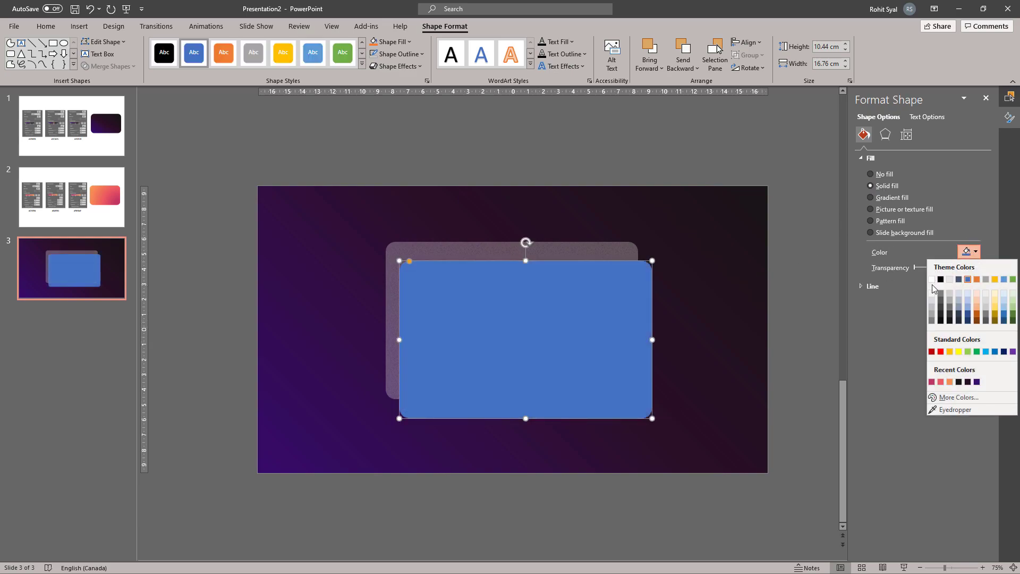
pyautogui.click(931, 301)
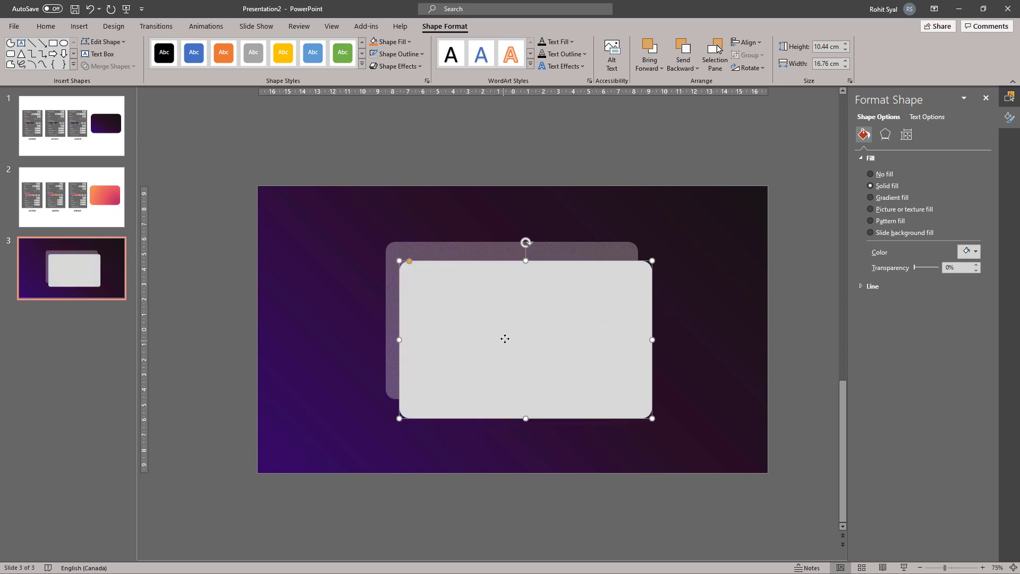
pyautogui.press('Up')
pyautogui.press('Up')
pyautogui.press('Up')
pyautogui.press('Up')
pyautogui.press('Right')
pyautogui.press('Right')
pyautogui.press('Right')
pyautogui.moveTo(510, 326); pyautogui.dragTo(486, 319)
pyautogui.click(380, 159)
# Step: Align the grey rounded rectangle to the centre and middle of the slide
pyautogui.moveTo(408, 222); pyautogui.dragTo(715, 494)
pyautogui.click(742, 44)
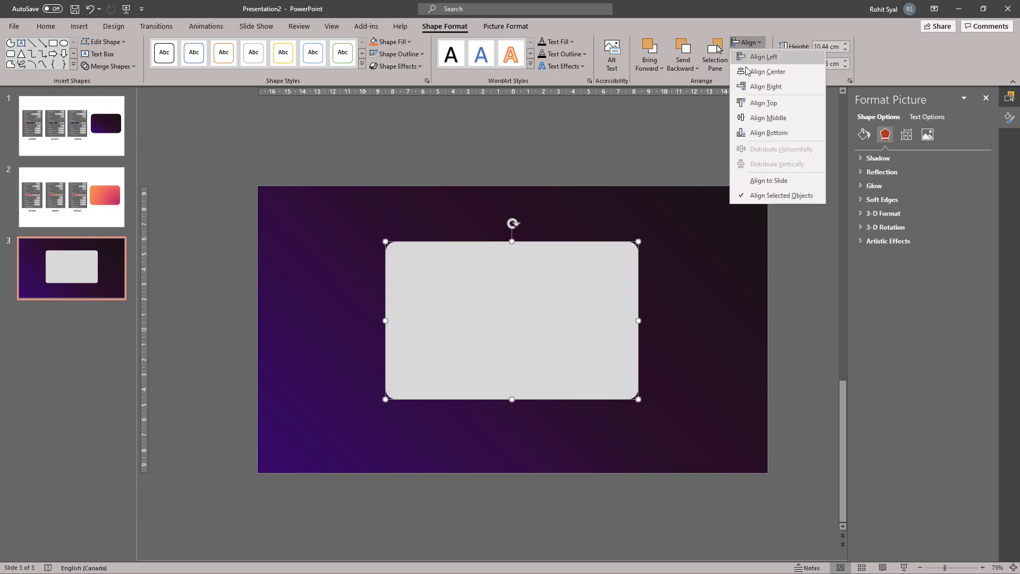
pyautogui.click(765, 115)
pyautogui.click(748, 42)
pyautogui.click(754, 71)
pyautogui.click(481, 203)
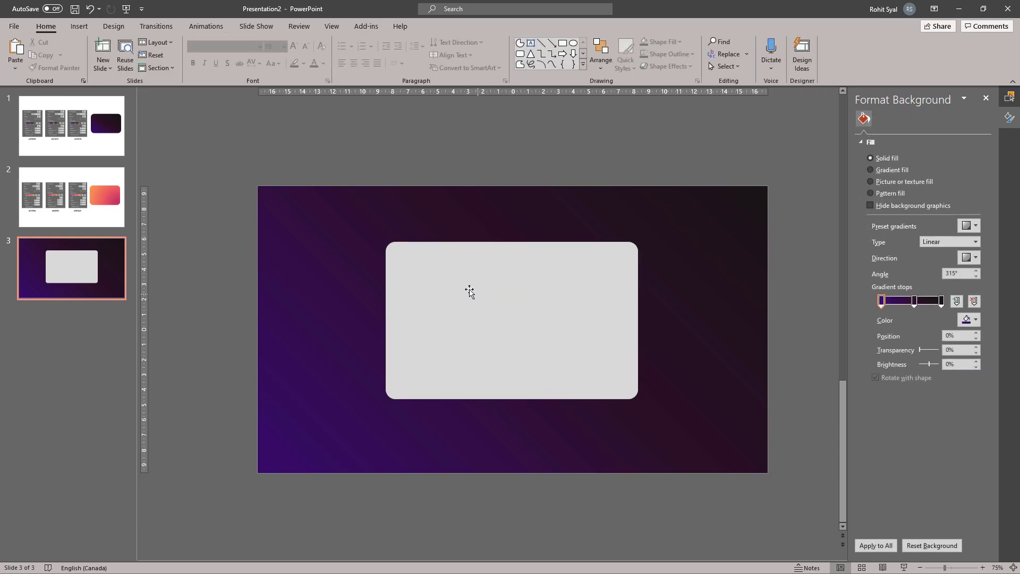
# Step: Delete two corner points of the grey rectangle to leave a lower-left triangle
pyautogui.click(468, 288)
pyautogui.rightClick(468, 287)
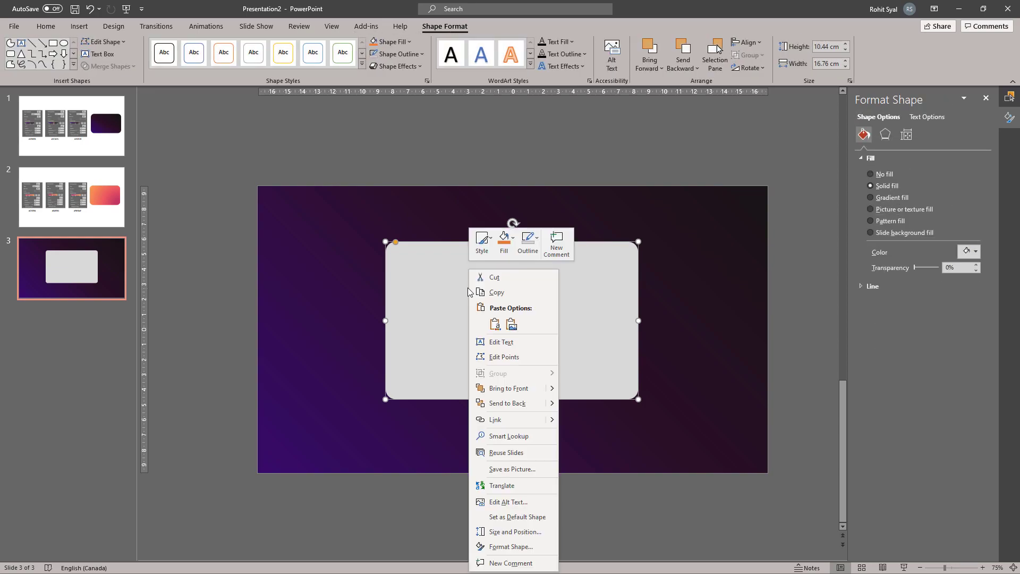
pyautogui.click(501, 357)
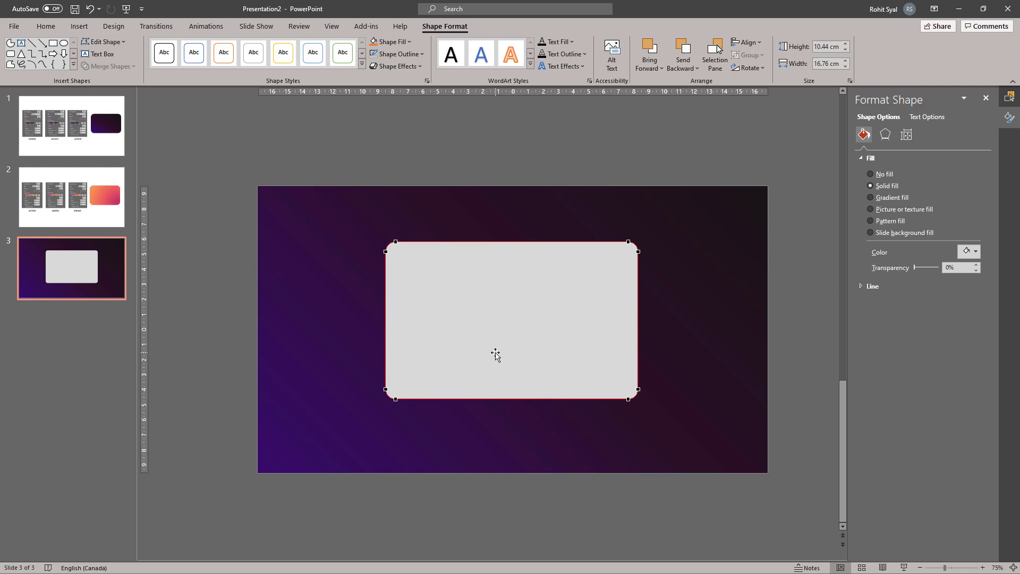
pyautogui.click(628, 241)
pyautogui.rightClick(629, 241)
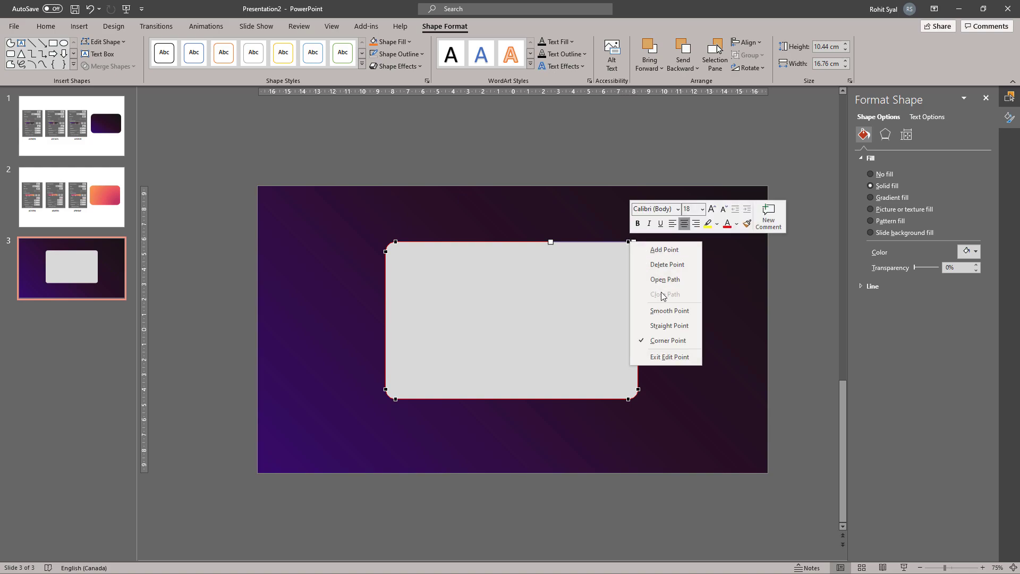
pyautogui.click(662, 270)
pyautogui.rightClick(636, 245)
pyautogui.click(660, 272)
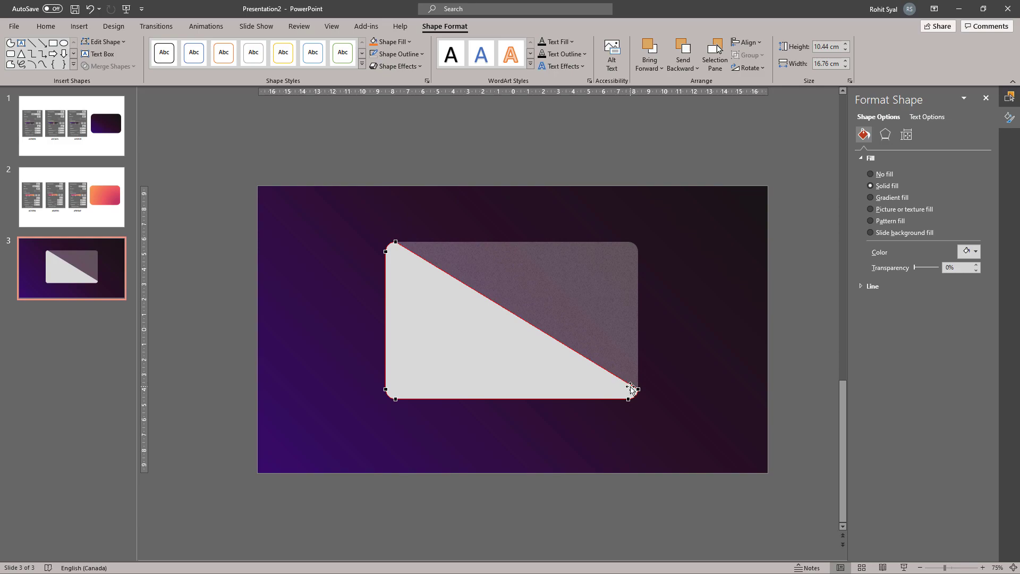
pyautogui.click(466, 228)
# Step: Set the triangle's fill transparency to 92% for a faint diagonal sheen
pyautogui.click(500, 377)
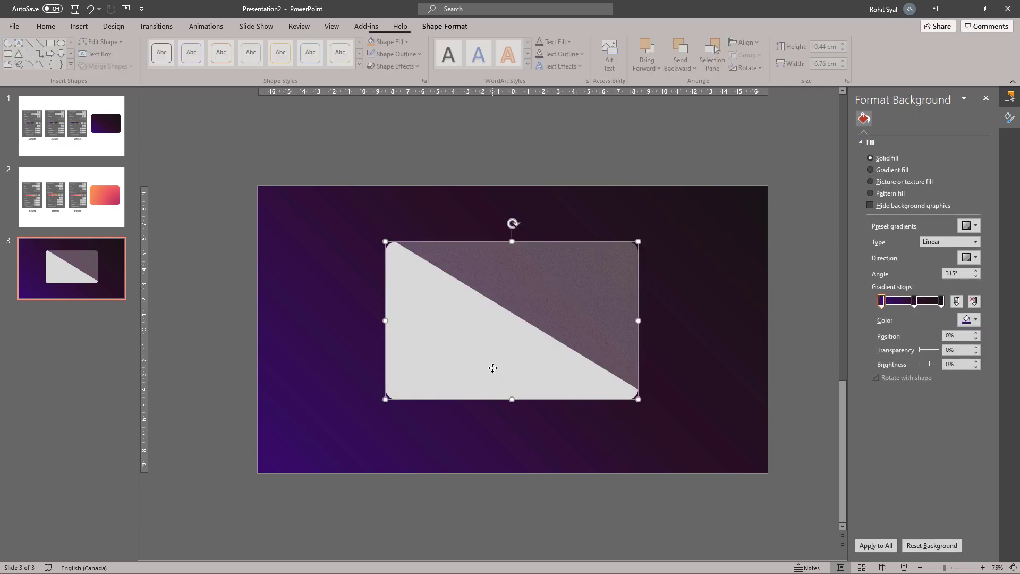
pyautogui.moveTo(914, 269); pyautogui.dragTo(936, 273)
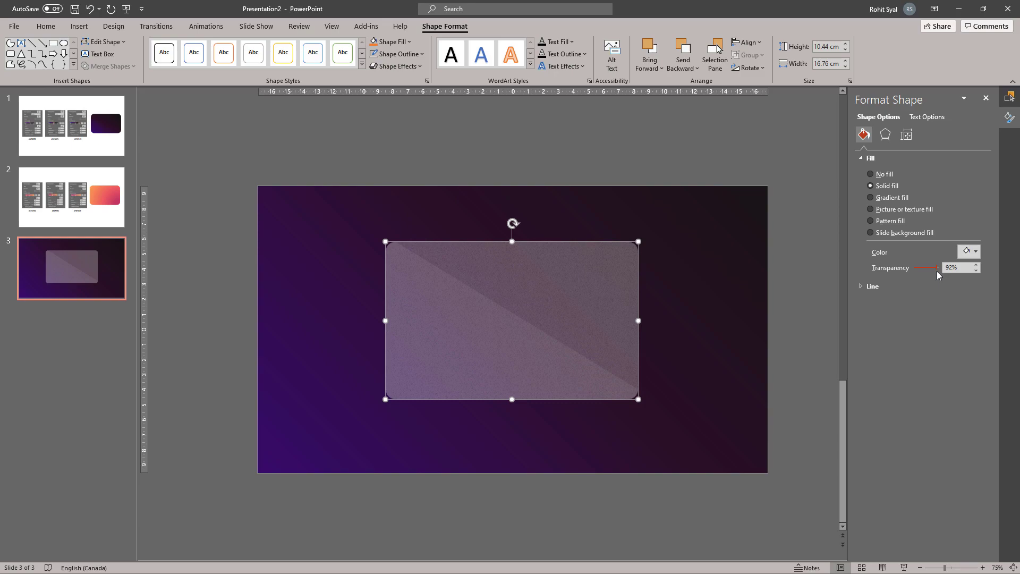
pyautogui.click(794, 335)
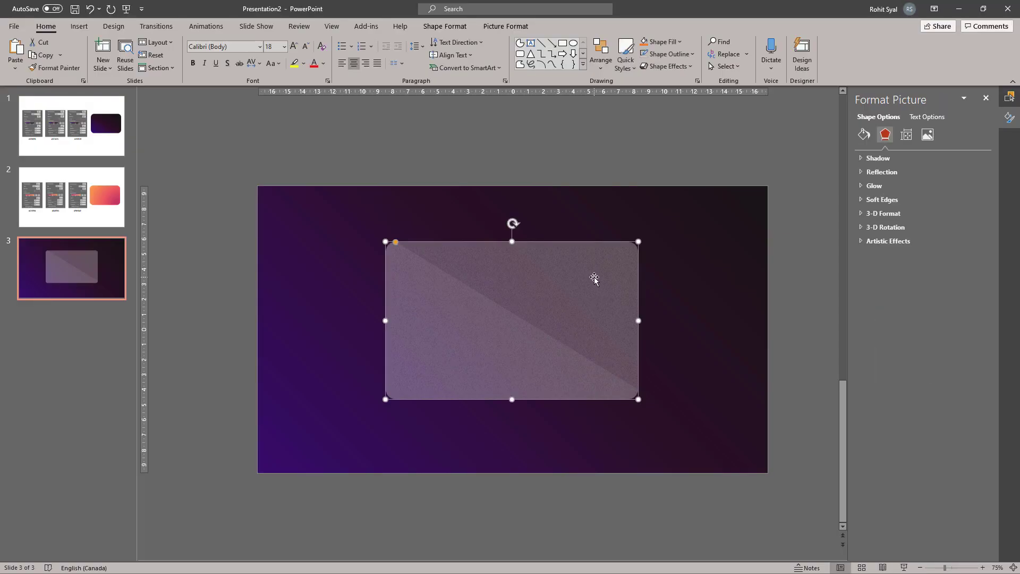
# Step: In the Selection Pane, unhide the small circle, shine 1 and the Group 15 orange frame
pyautogui.click(1008, 96)
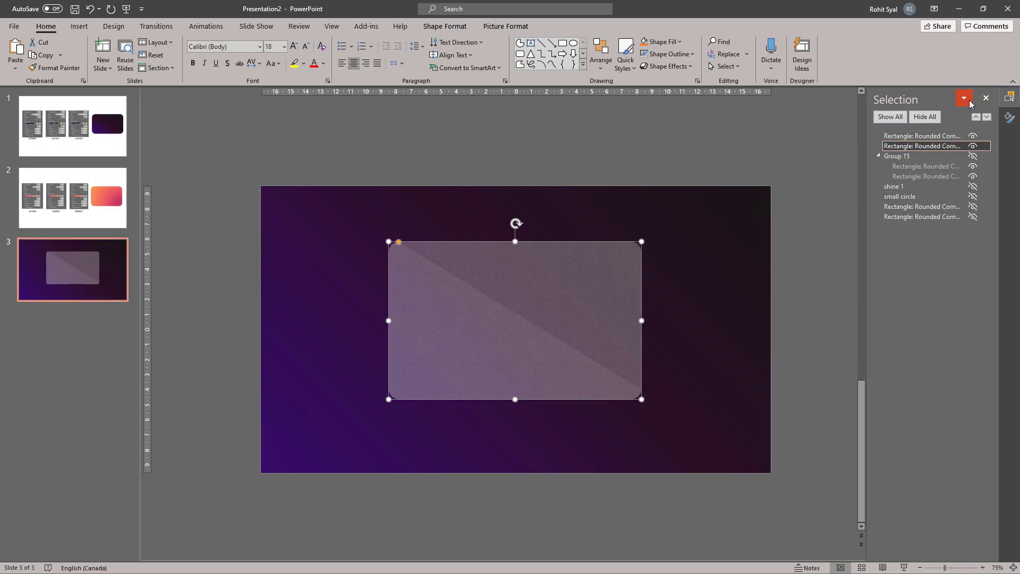
pyautogui.click(973, 217)
pyautogui.click(972, 216)
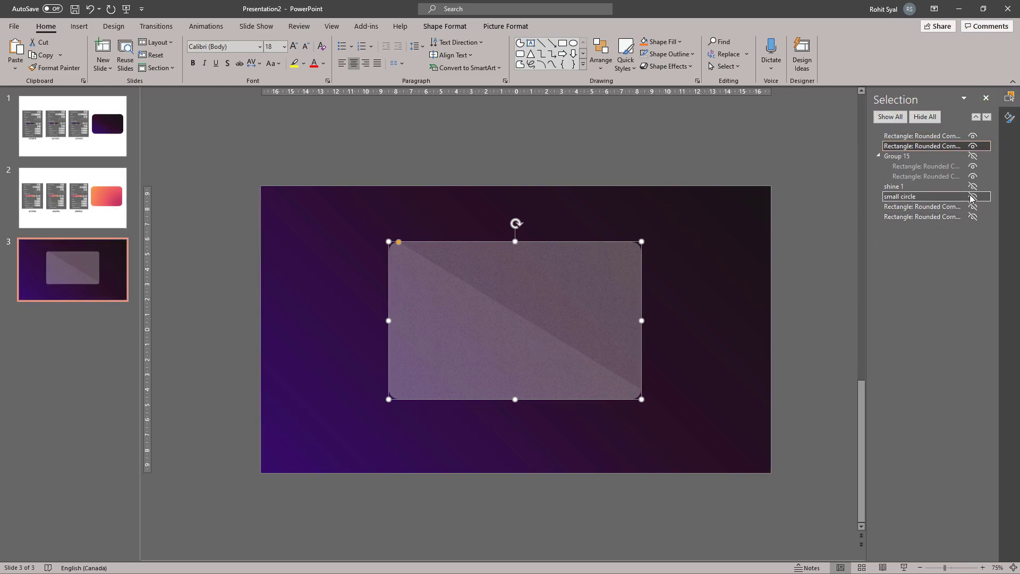
pyautogui.click(972, 196)
pyautogui.click(973, 186)
pyautogui.click(972, 155)
pyautogui.click(545, 134)
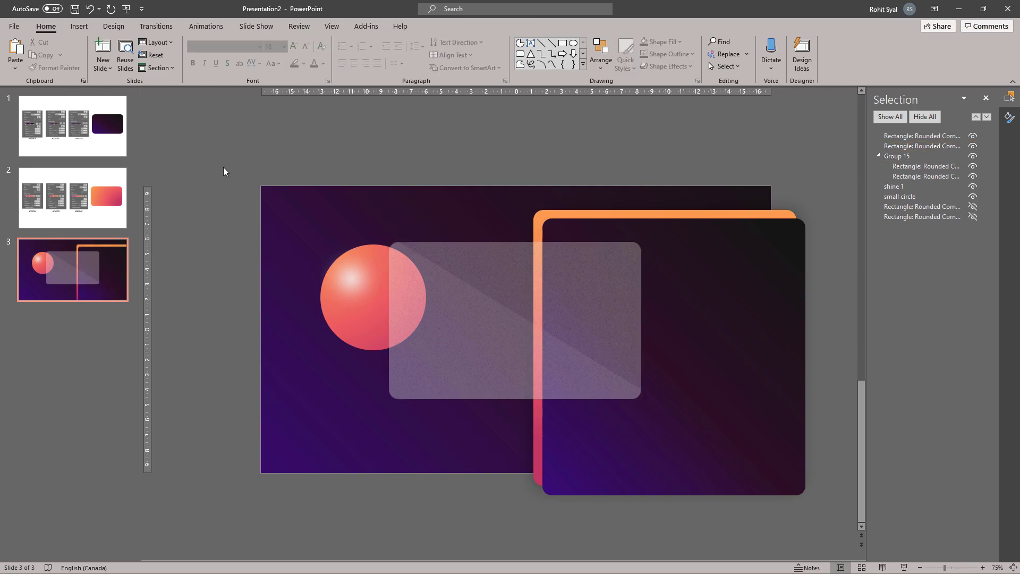
# Step: Bring the sphere and its shine in front of the card and shrink it
pyautogui.moveTo(224, 168); pyautogui.dragTo(452, 378)
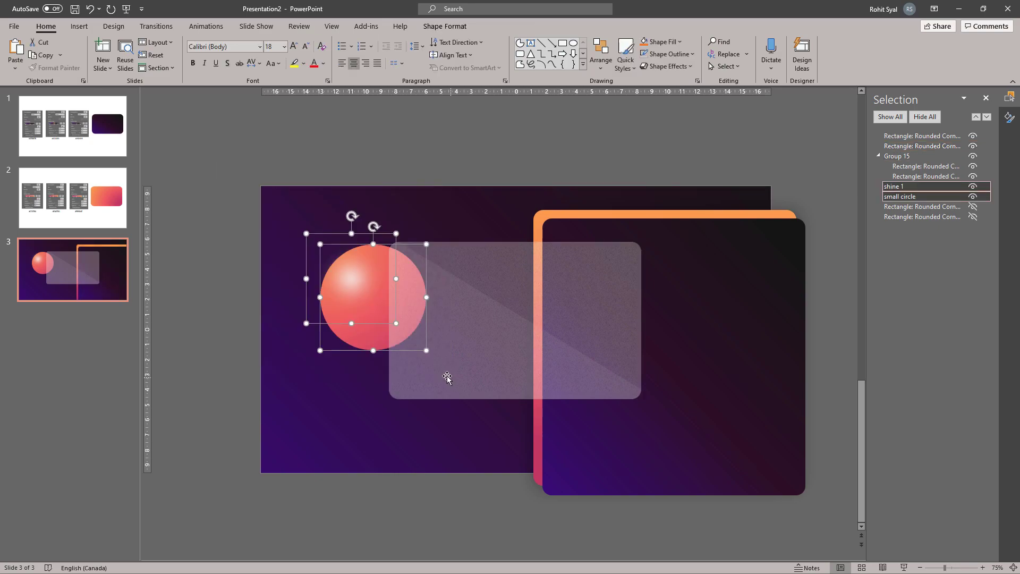
pyautogui.rightClick(306, 323)
pyautogui.click(345, 409)
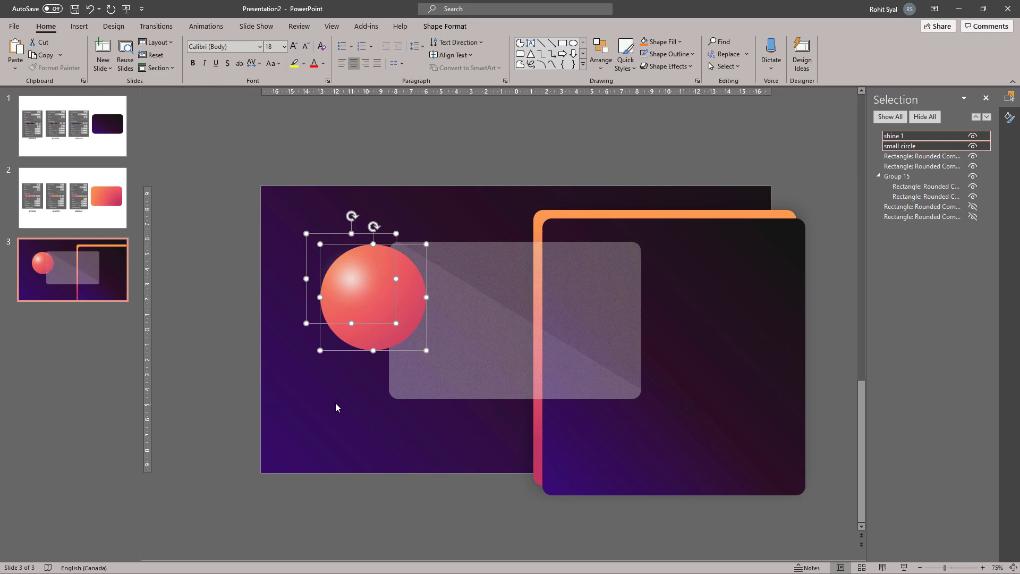
pyautogui.hotkey('ctrl', 'g')
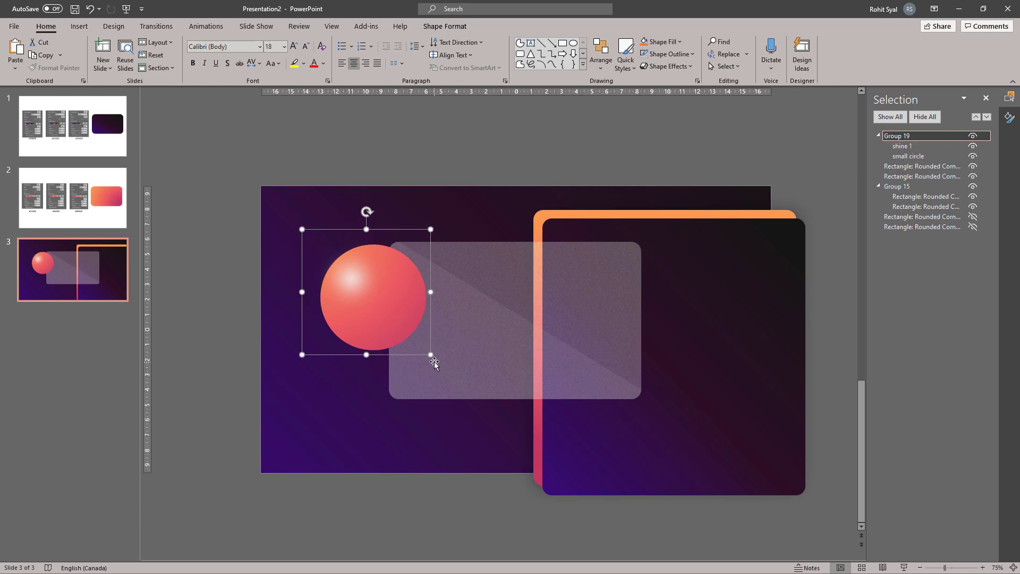
pyautogui.moveTo(429, 353); pyautogui.dragTo(372, 320)
pyautogui.hotkey('ctrl', 'z')
pyautogui.hotkey('ctrl', 'z')
# Step: Raise the glass card's texture fill transparency to 90% in Format Picture
pyautogui.click(235, 260)
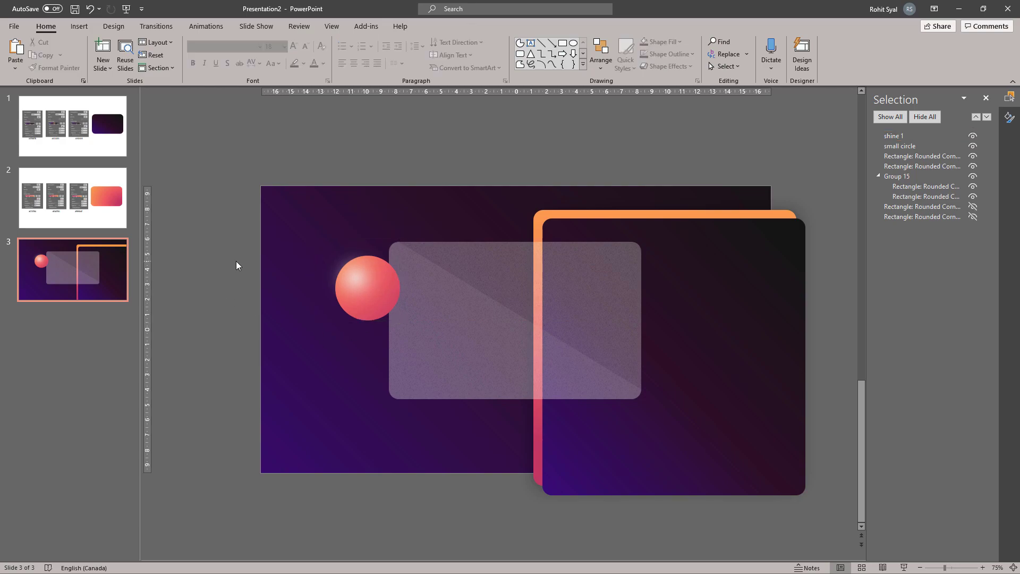
pyautogui.click(403, 272)
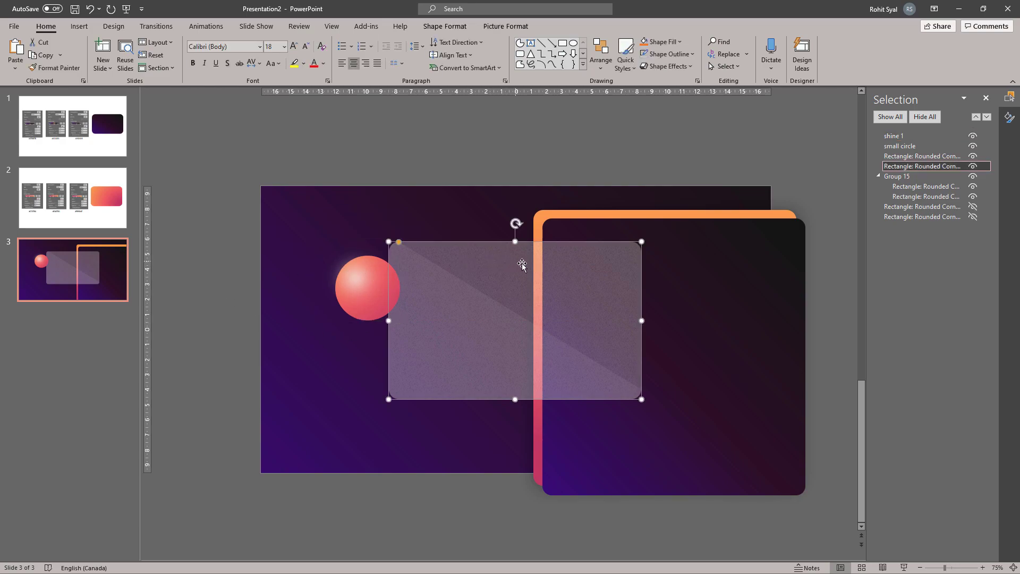
pyautogui.click(1009, 118)
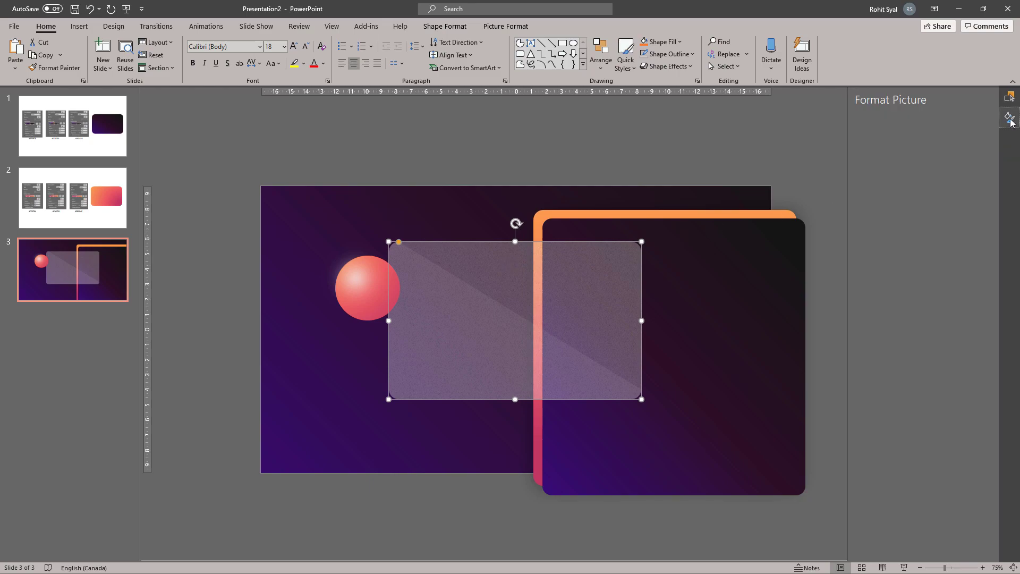
pyautogui.click(863, 135)
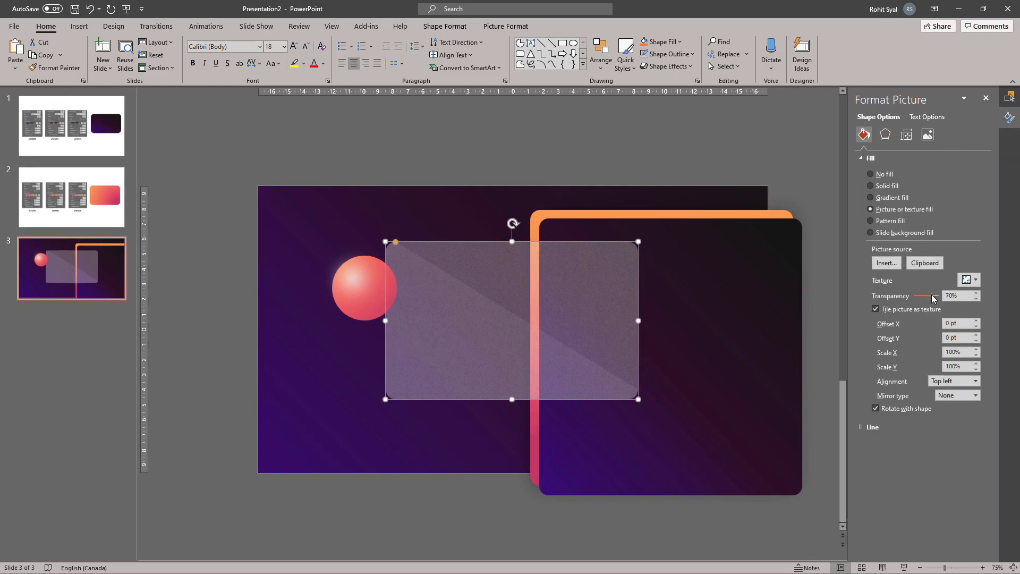
pyautogui.moveTo(927, 296); pyautogui.dragTo(937, 298)
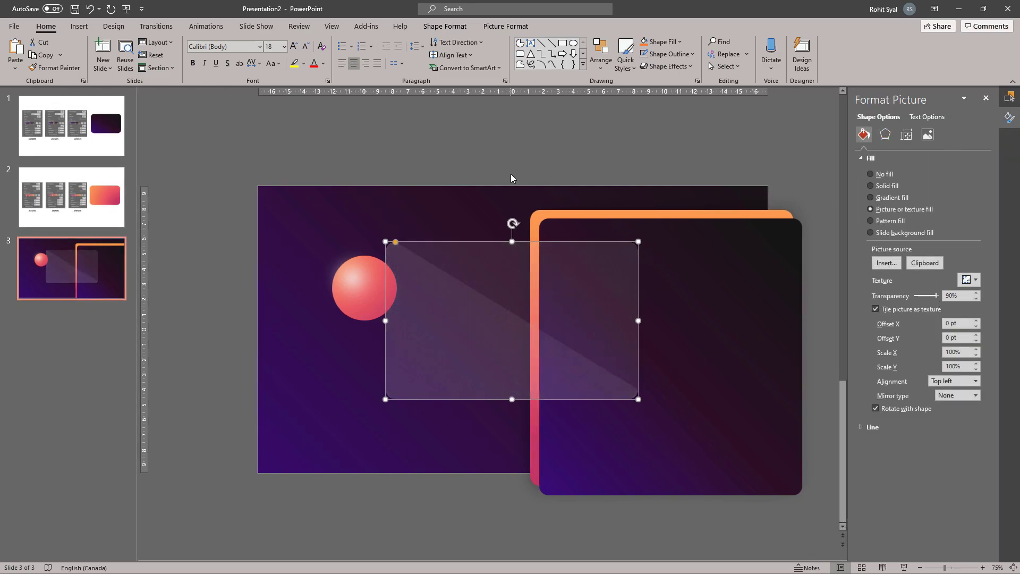
pyautogui.click(667, 53)
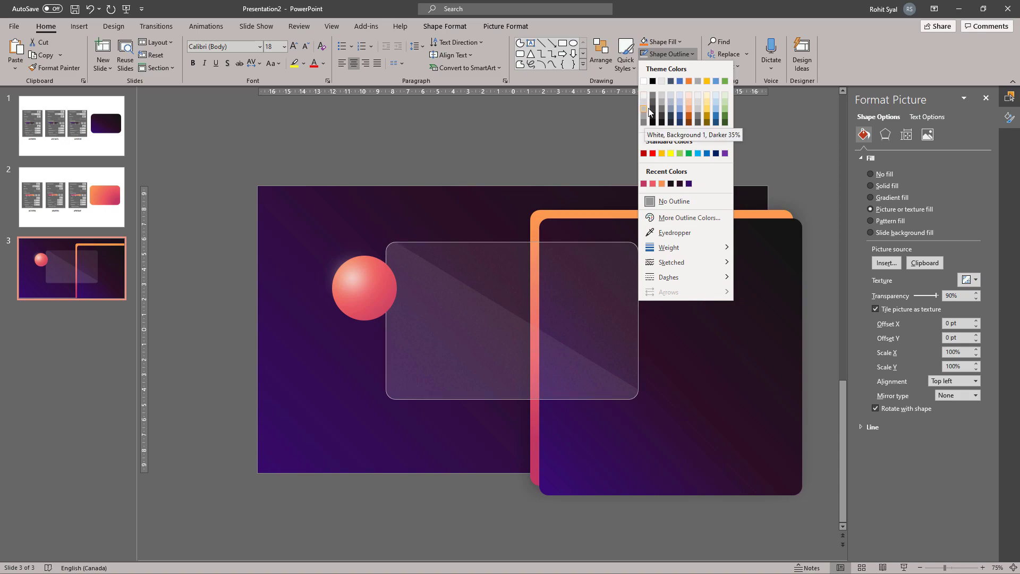
# Step: Give the card a White, Background 1, Darker 35% outline and preview the slide full screen
pyautogui.click(541, 148)
pyautogui.click(905, 568)
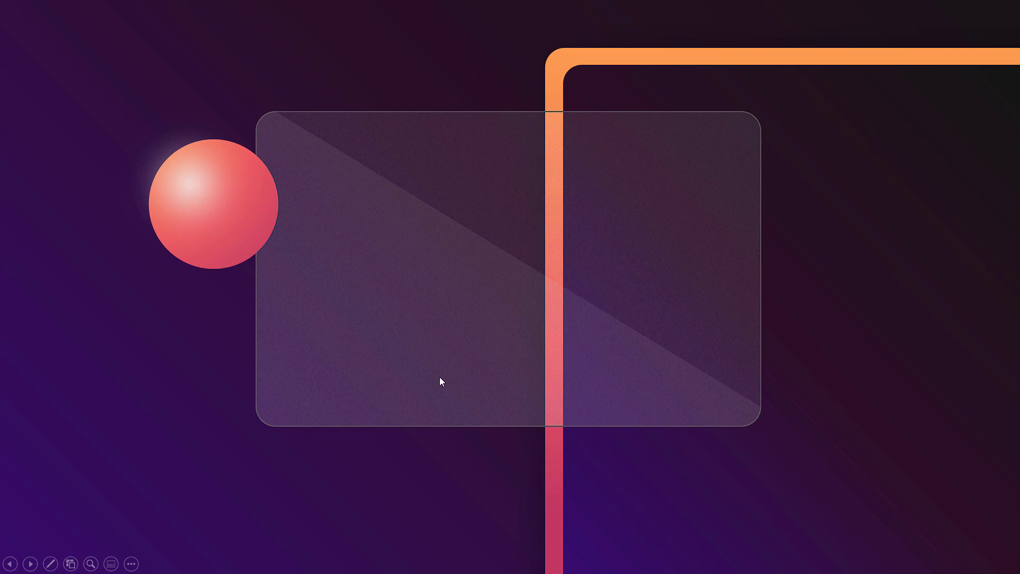
pyautogui.press('Escape')
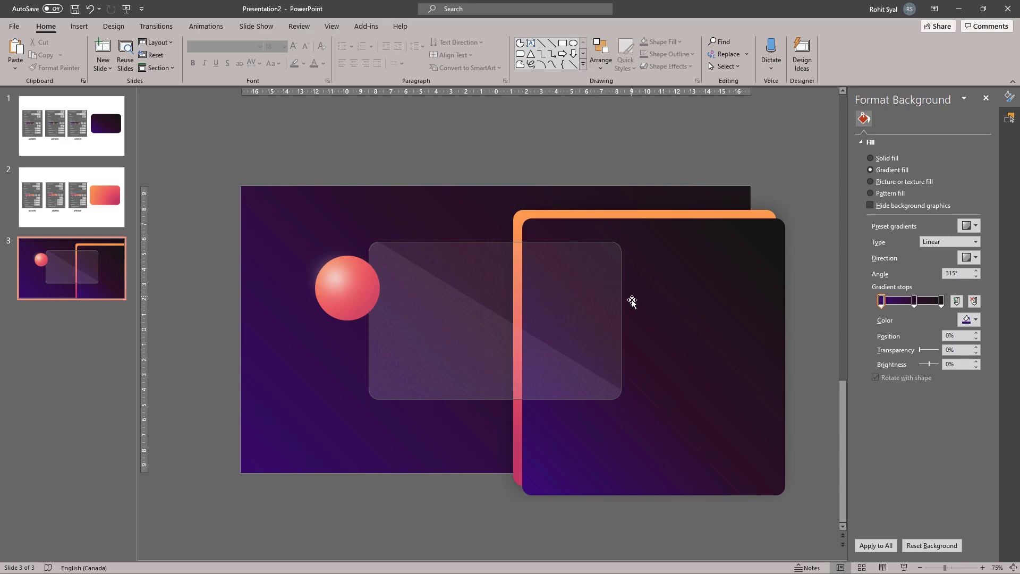
# Step: Hide BG Element and Ctrl-drag two sphere copies, one right of the card and one below it
pyautogui.click(1010, 122)
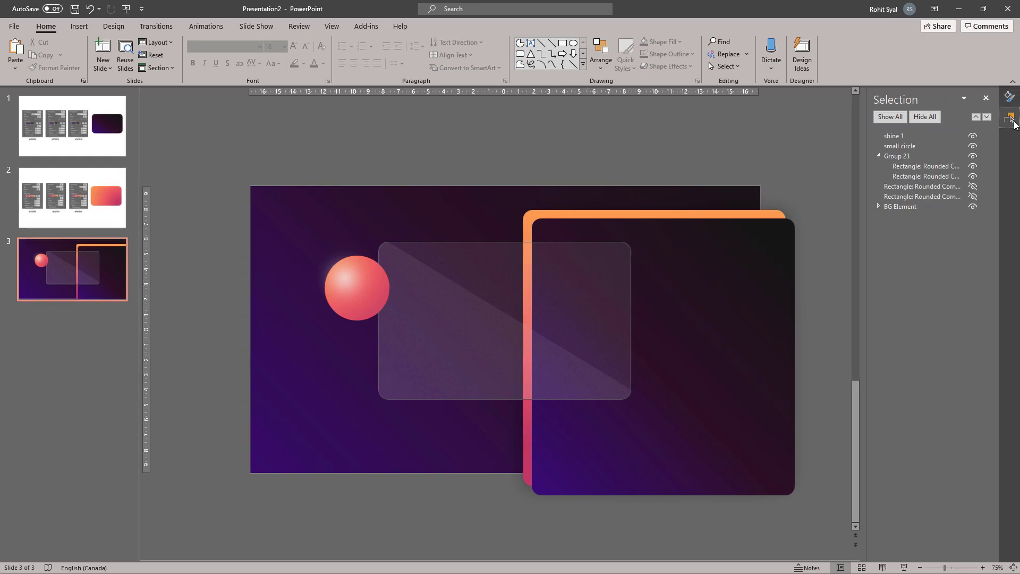
pyautogui.click(972, 207)
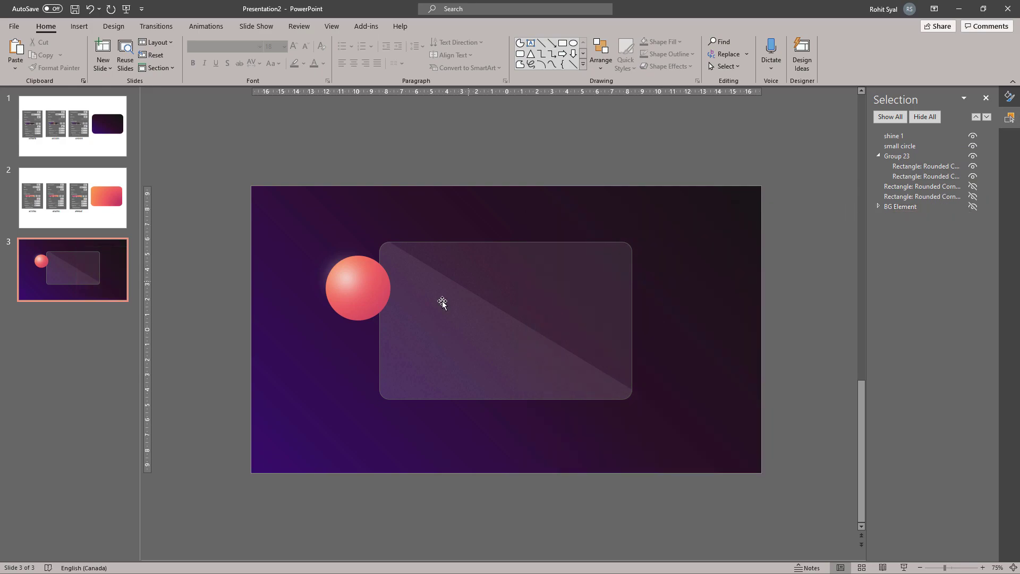
pyautogui.click(366, 307)
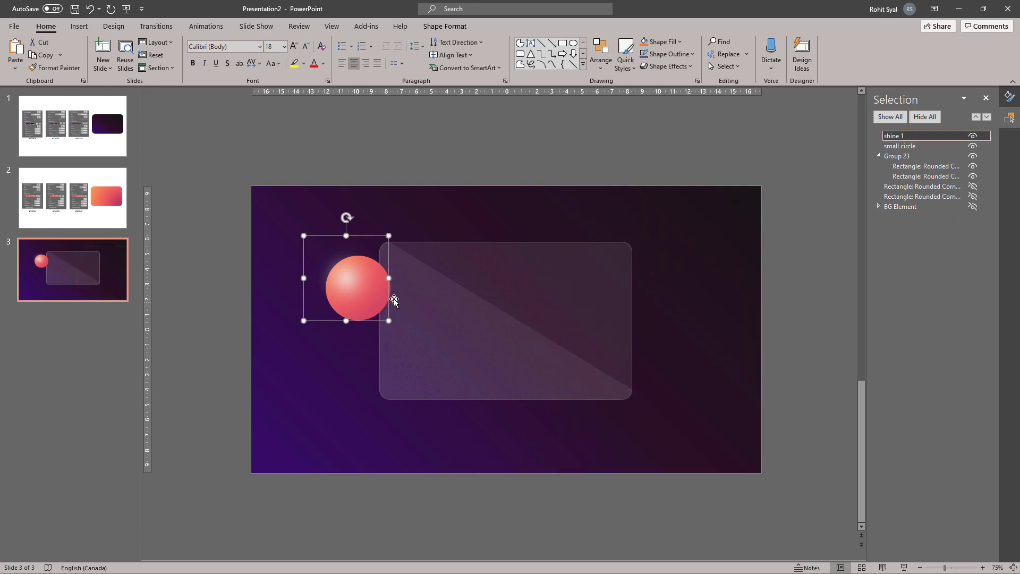
pyautogui.click(898, 146)
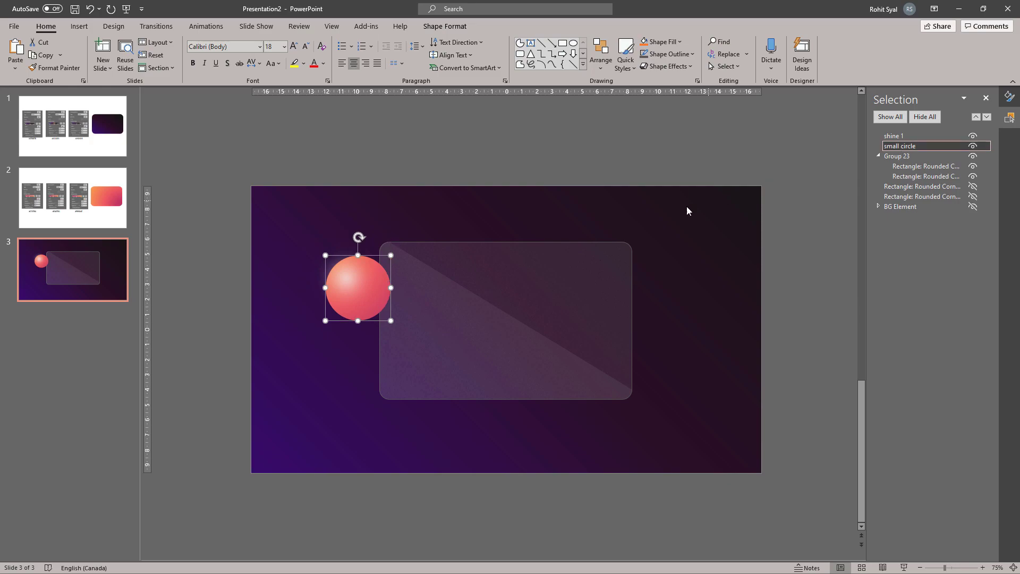
pyautogui.moveTo(357, 297); pyautogui.dragTo(663, 329)
pyautogui.click(365, 299)
pyautogui.moveTo(365, 299); pyautogui.dragTo(572, 387)
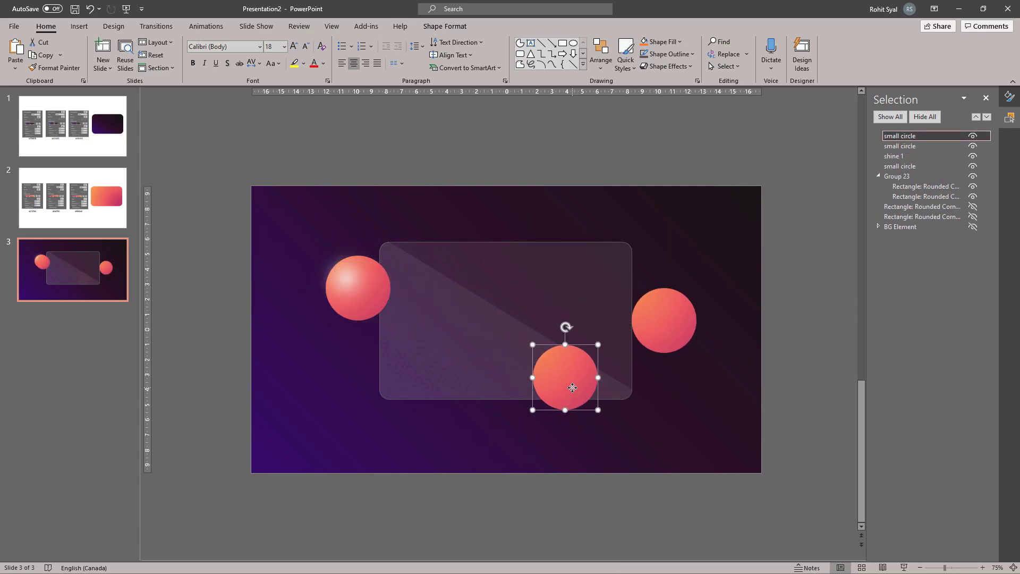
# Step: Change the lower sphere copy to a Pie, adjust it into a half circle, and set it beside the right sphere
pyautogui.click(446, 28)
pyautogui.click(103, 42)
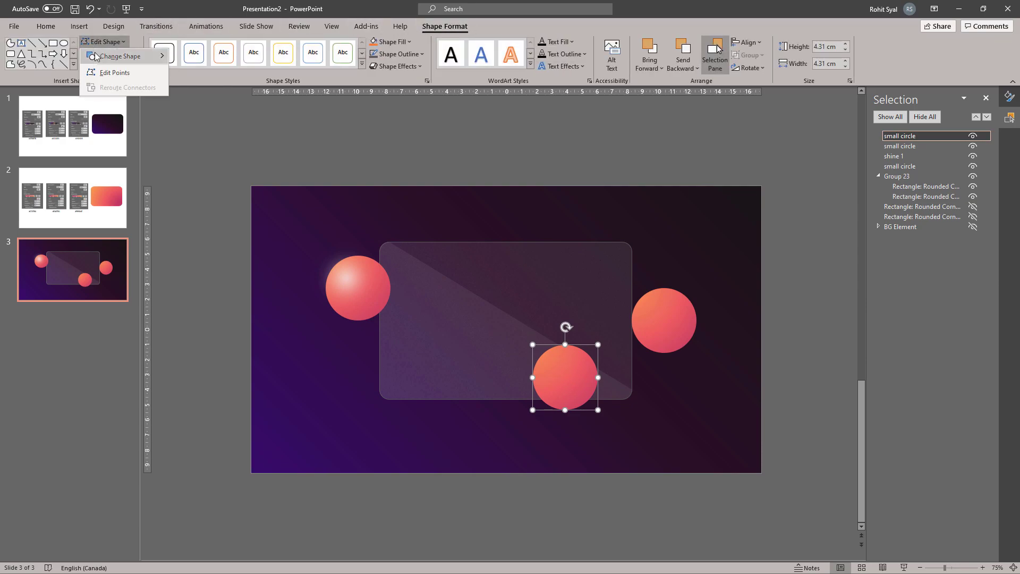
pyautogui.moveTo(101, 64)
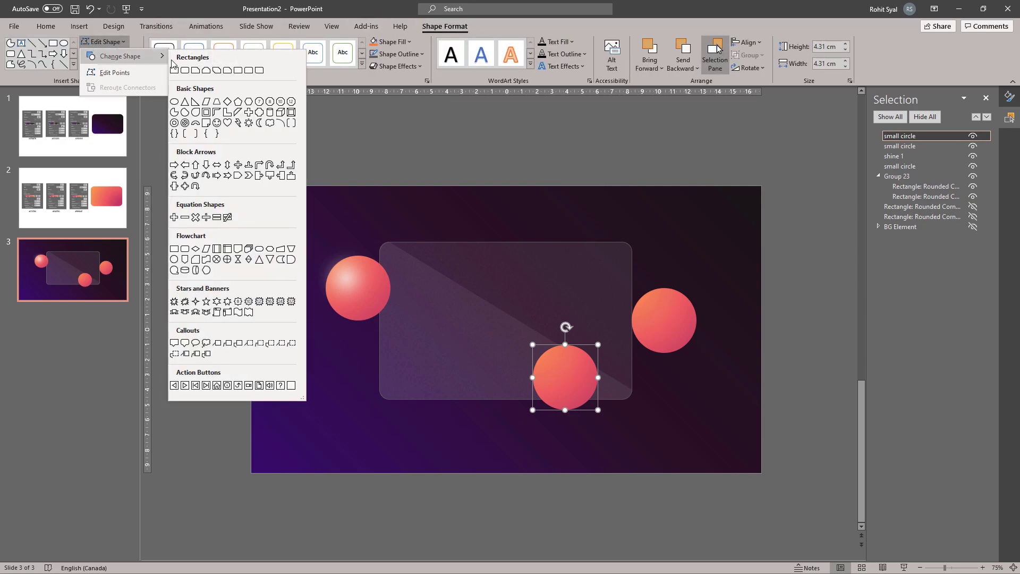
pyautogui.click(175, 113)
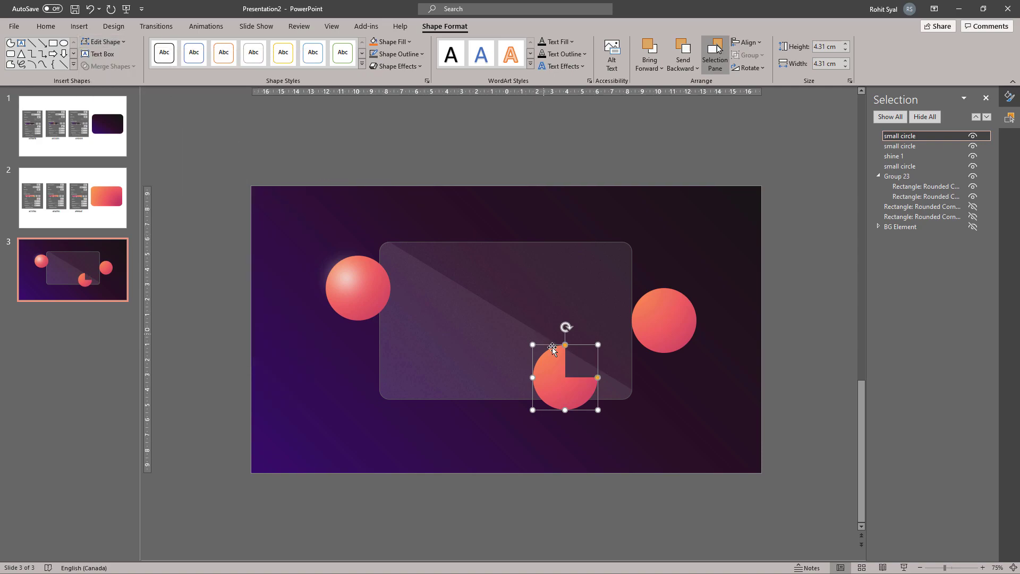
pyautogui.moveTo(597, 378); pyautogui.dragTo(598, 380)
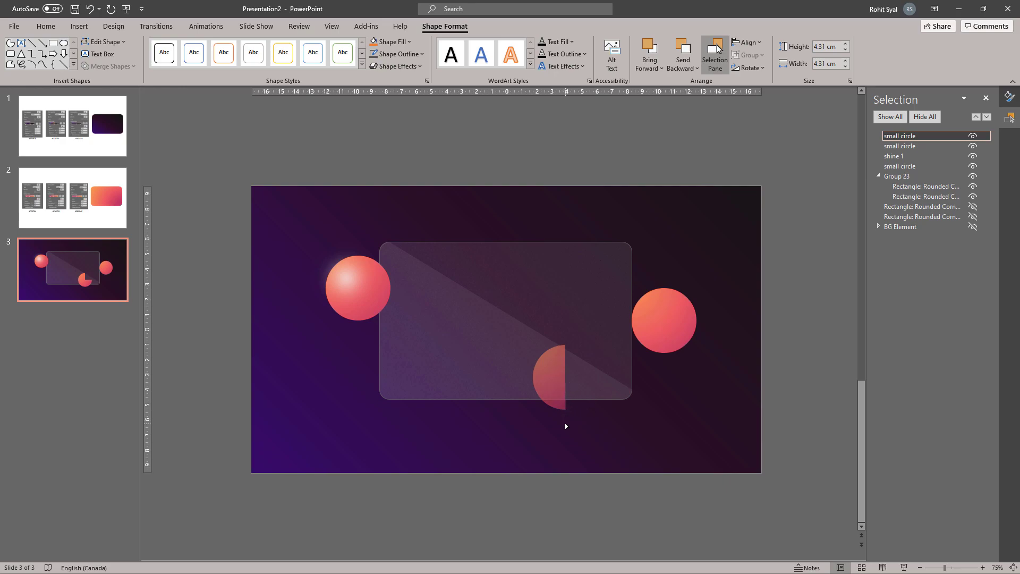
pyautogui.moveTo(565, 425); pyautogui.dragTo(565, 426)
pyautogui.moveTo(553, 374); pyautogui.dragTo(610, 328)
# Step: Apply 10 Point soft edges to the half circle and move it onto the right sphere
pyautogui.click(404, 67)
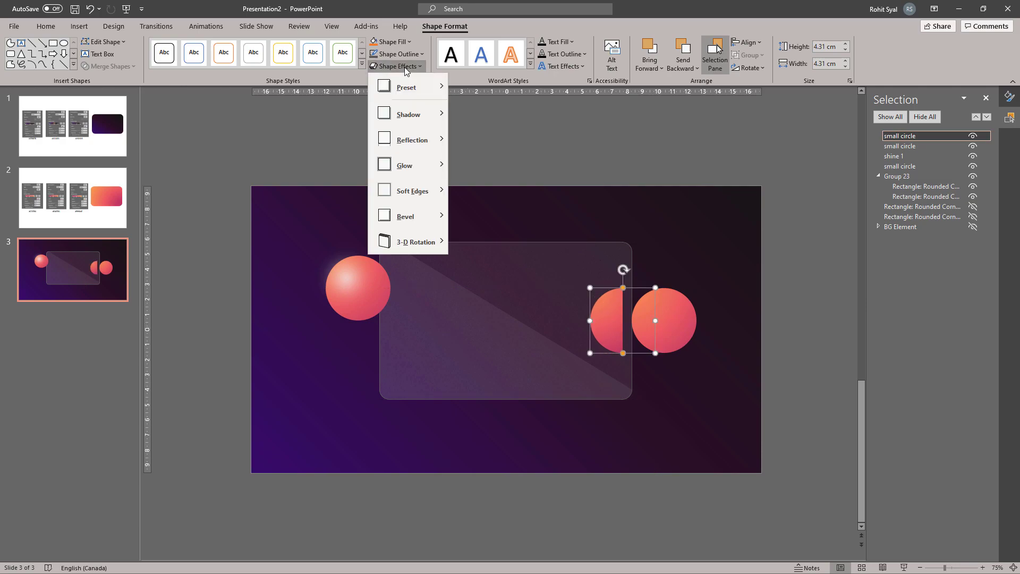
pyautogui.moveTo(397, 192)
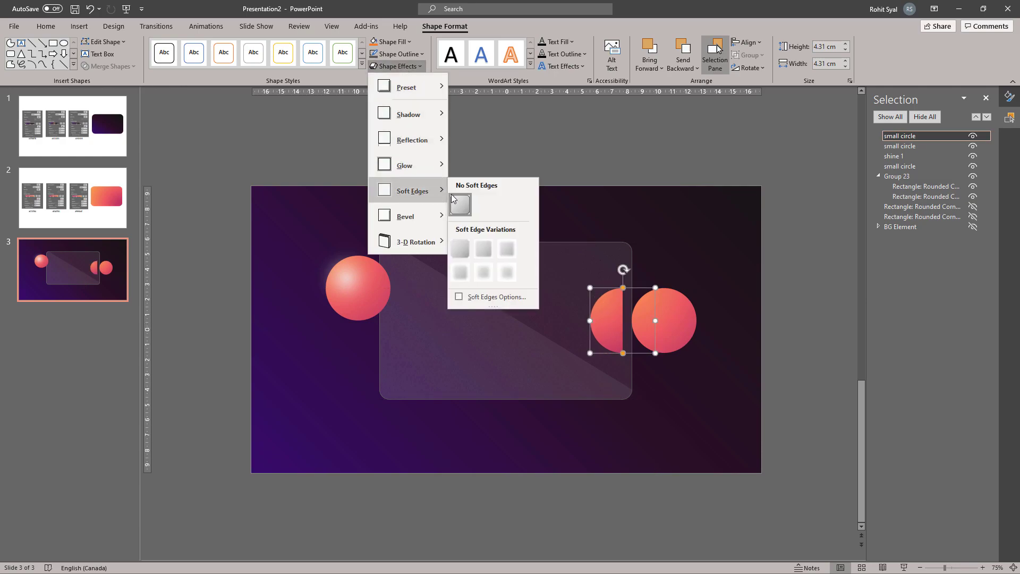
pyautogui.click(464, 267)
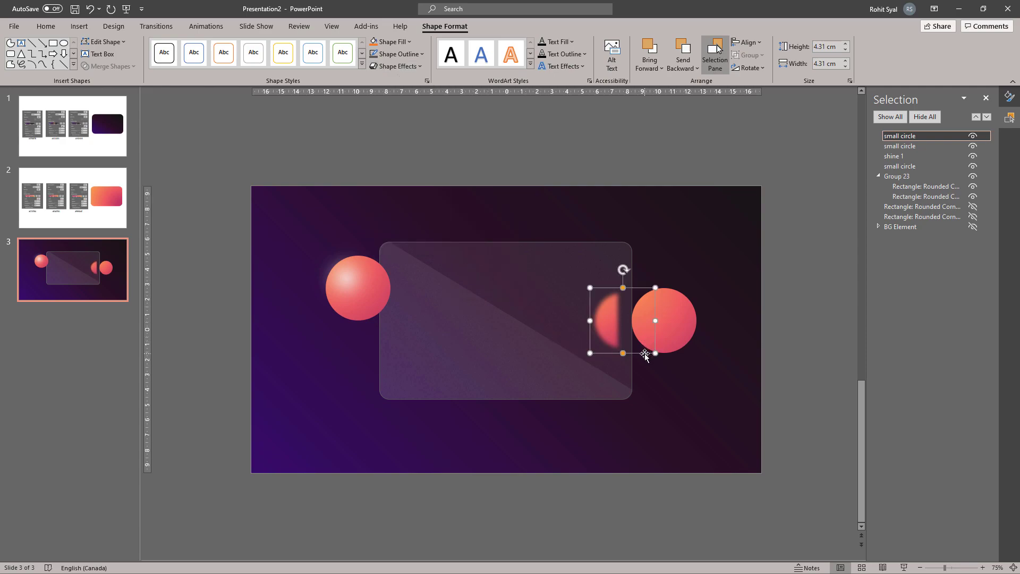
pyautogui.moveTo(650, 350); pyautogui.dragTo(691, 348)
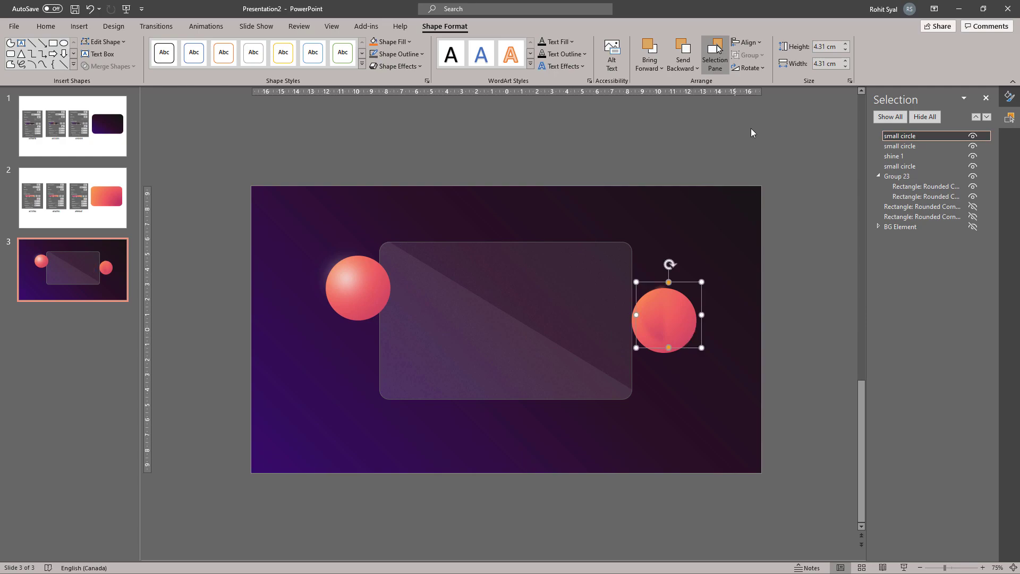
# Step: Enlarge the blurred half circle to 5.2 x 5.8 cm over the right sphere's left side
pyautogui.click(845, 60)
pyautogui.click(845, 43)
pyautogui.click(845, 43)
pyautogui.click(845, 44)
pyautogui.click(845, 62)
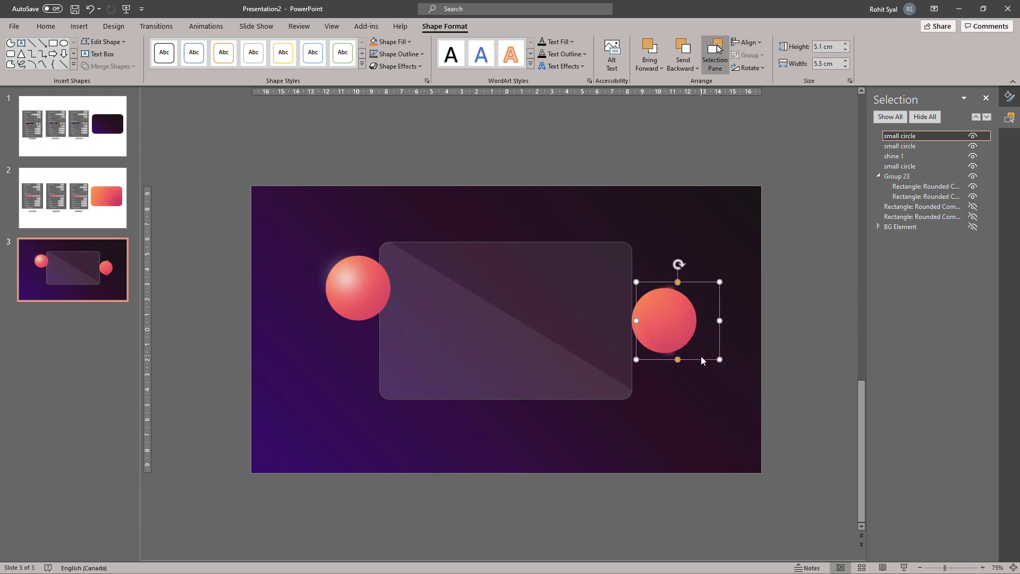
pyautogui.moveTo(700, 358); pyautogui.dragTo(686, 359)
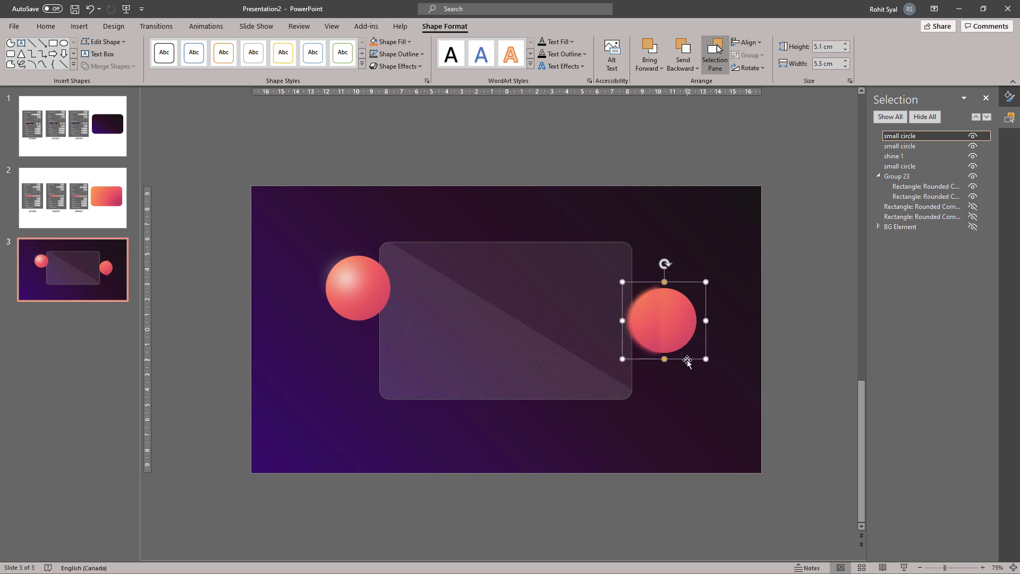
pyautogui.click(845, 61)
pyautogui.click(845, 60)
pyautogui.click(845, 60)
pyautogui.click(845, 45)
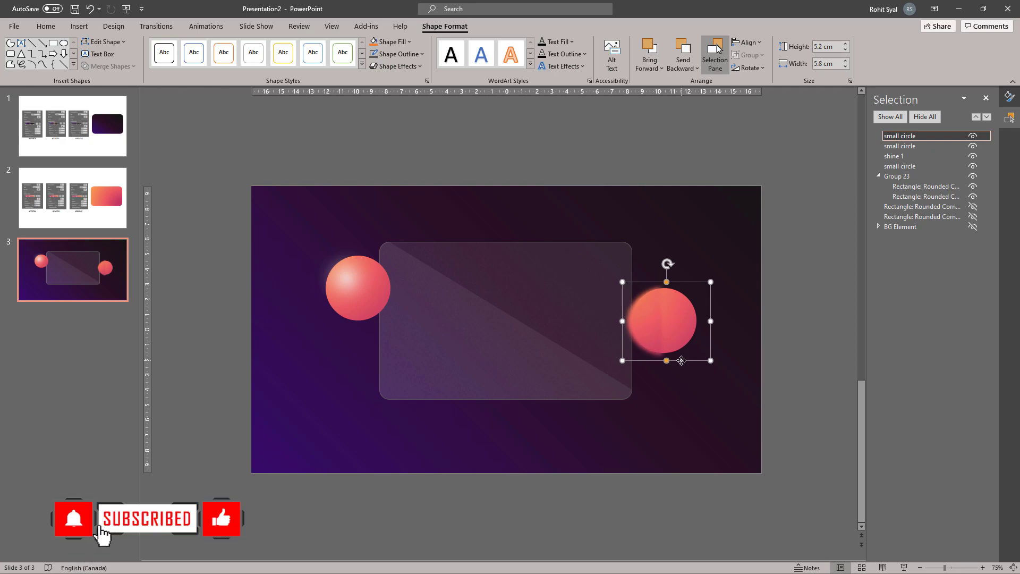
pyautogui.moveTo(680, 362); pyautogui.dragTo(681, 360)
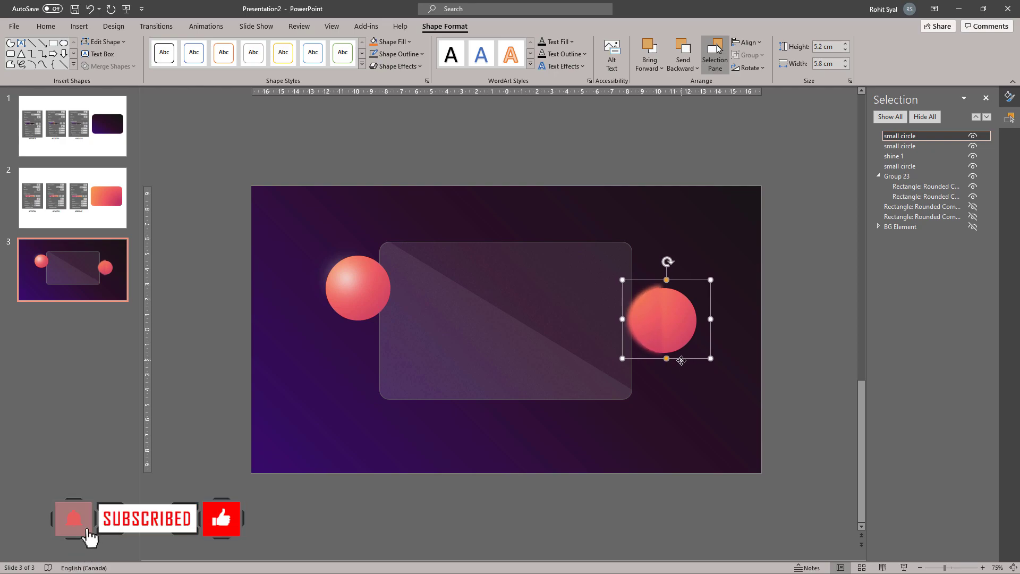
pyautogui.click(782, 345)
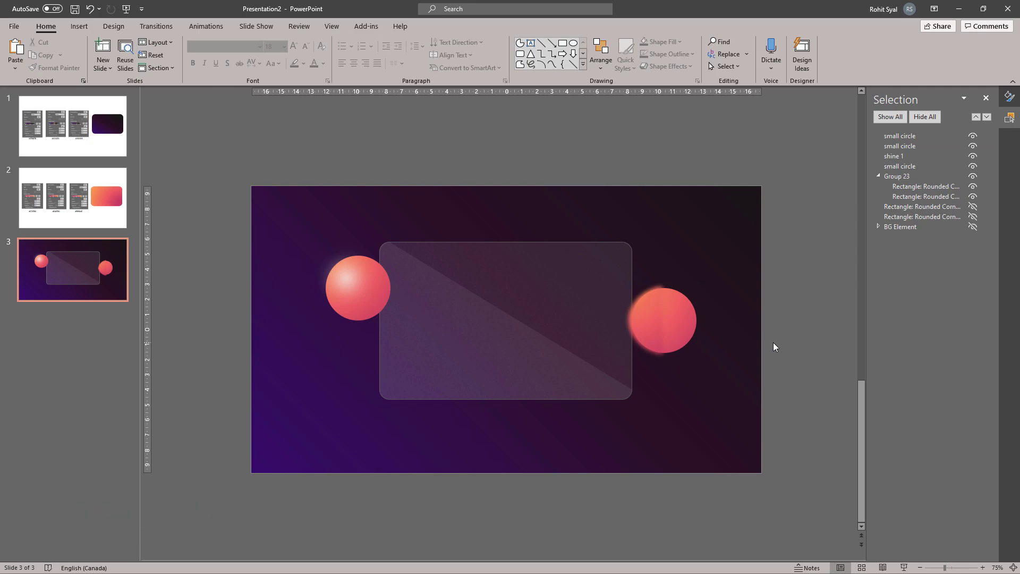
# Step: Copy shine 1 onto the right sphere, then group and enlarge the two right-hand circles
pyautogui.click(343, 280)
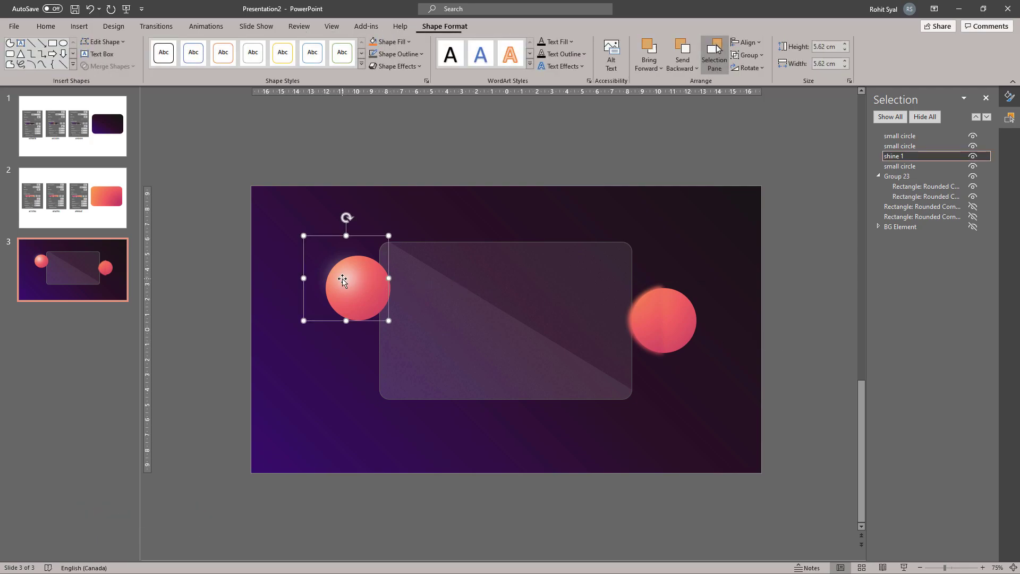
pyautogui.hotkey('ctrl', 'c')
pyautogui.hotkey('ctrl', 'v')
pyautogui.moveTo(347, 279); pyautogui.dragTo(574, 296)
pyautogui.moveTo(781, 247); pyautogui.dragTo(606, 369)
pyautogui.hotkey('ctrl', 'g')
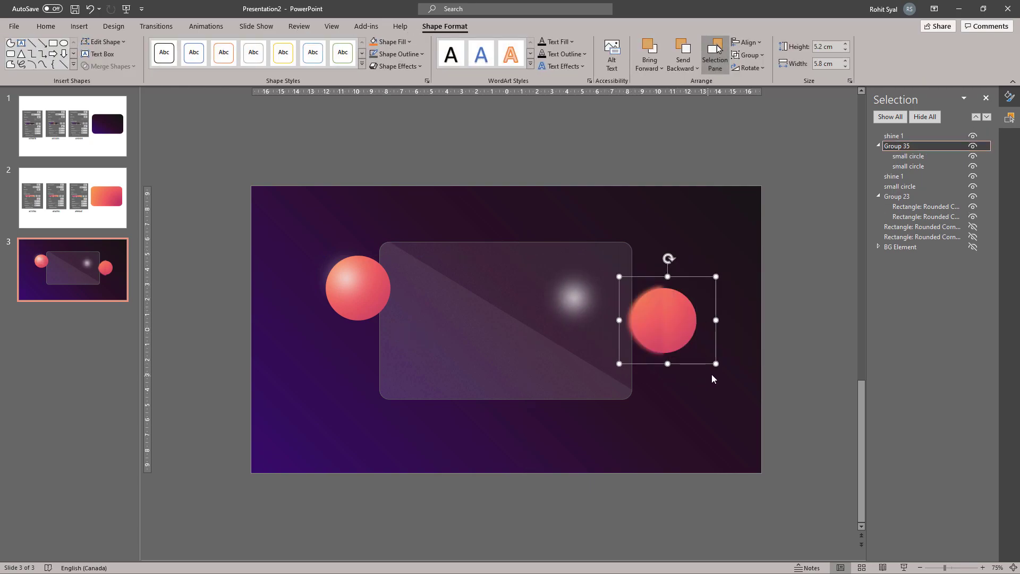
pyautogui.moveTo(711, 359); pyautogui.dragTo(721, 393)
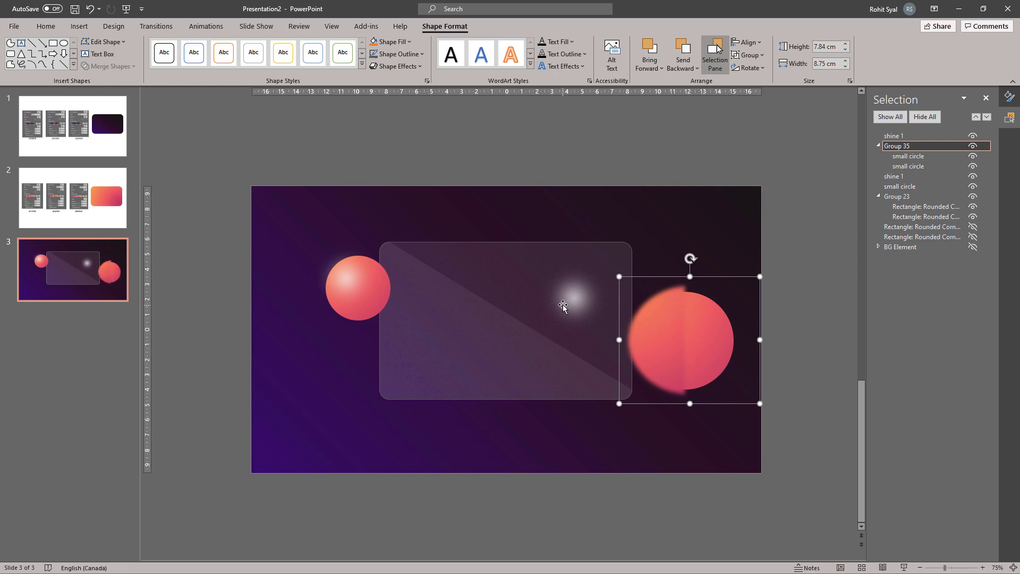
pyautogui.moveTo(562, 305); pyautogui.dragTo(652, 318)
pyautogui.click(802, 247)
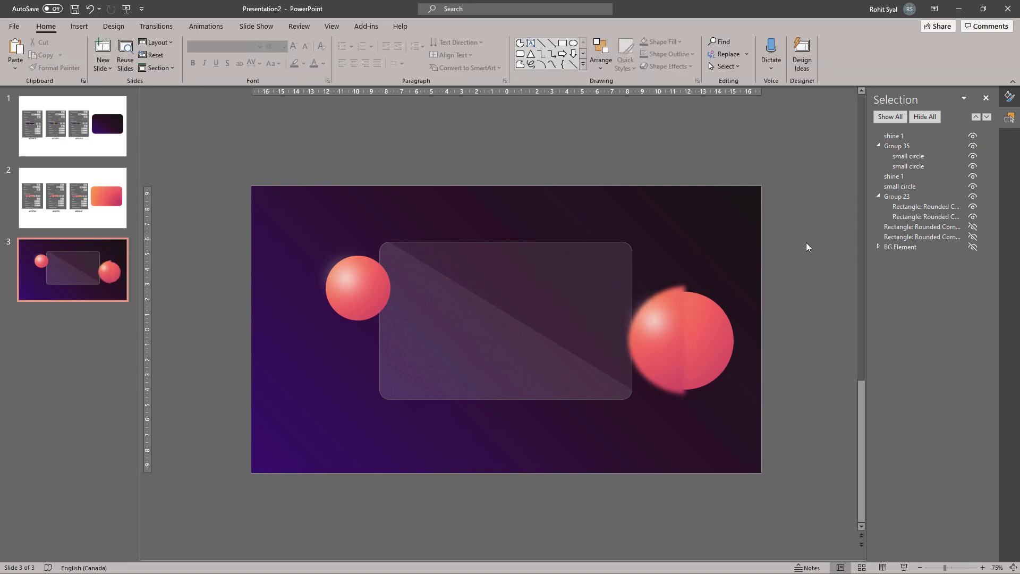
# Step: Group the right sphere with its shine, move it over the card's right edge, and send it to back
pyautogui.moveTo(805, 235); pyautogui.dragTo(595, 420)
pyautogui.hotkey('ctrl', 'g')
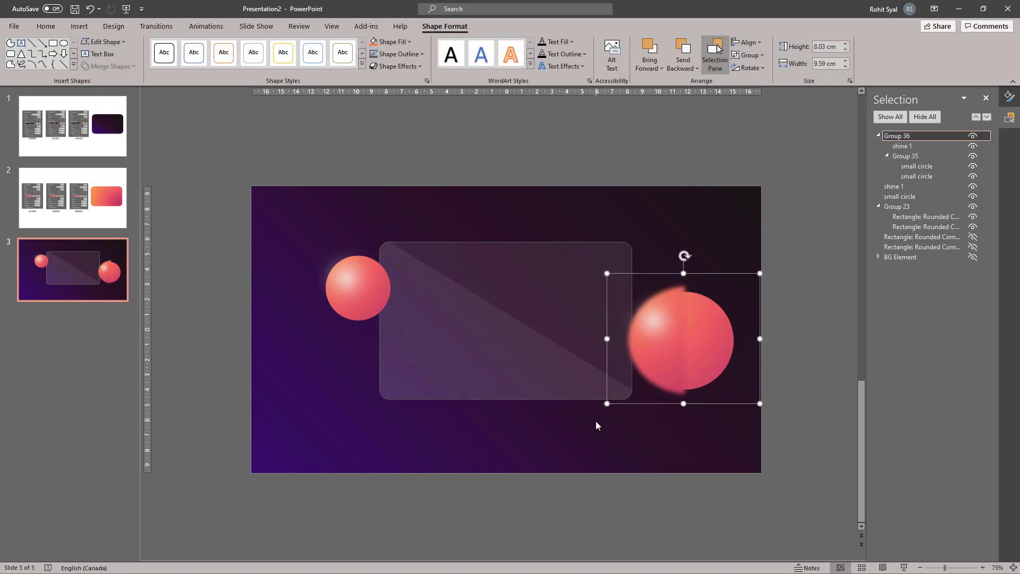
pyautogui.moveTo(699, 404); pyautogui.dragTo(647, 382)
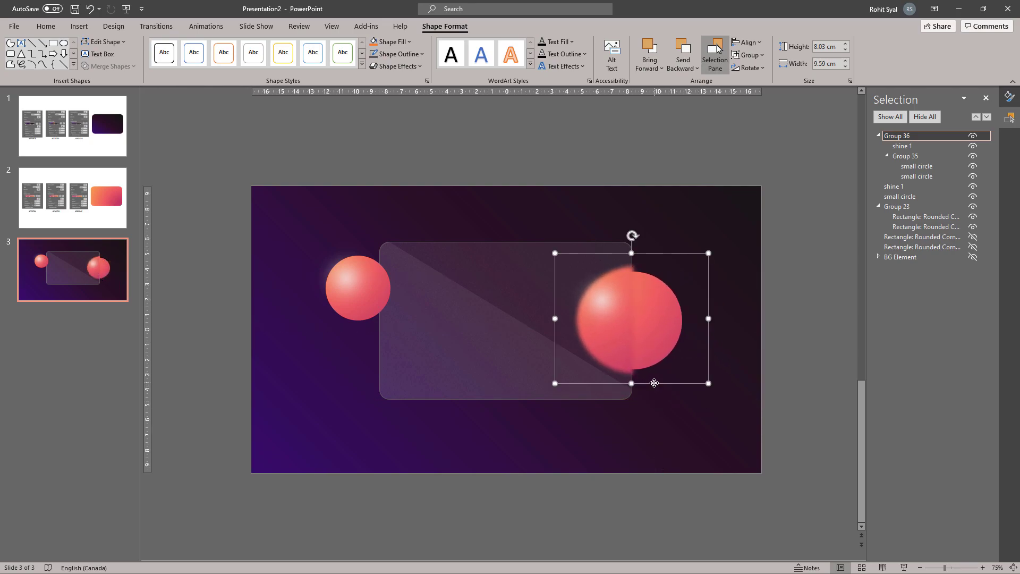
pyautogui.rightClick(649, 382)
pyautogui.click(693, 278)
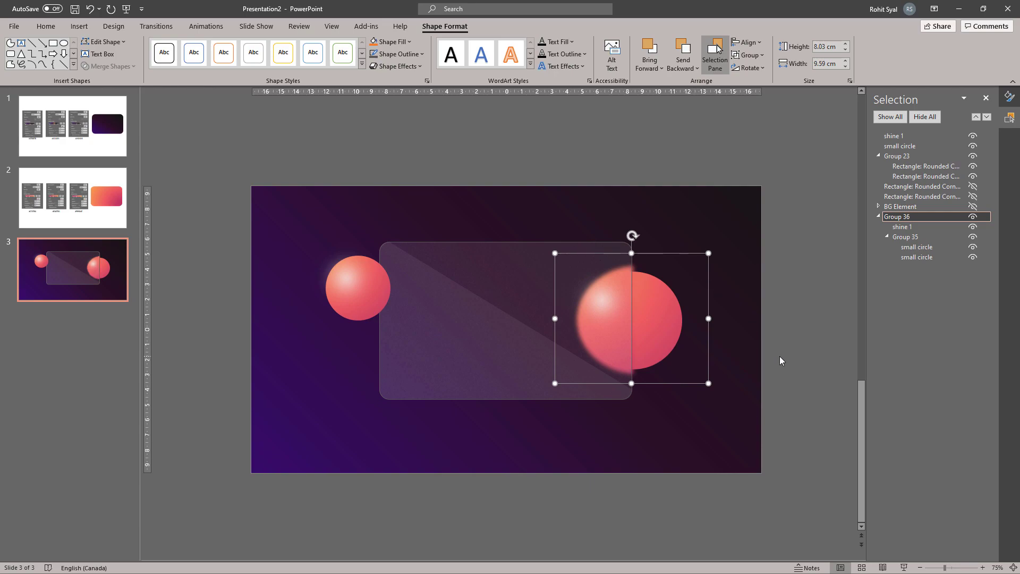
pyautogui.hotkey('ctrl', 'Left')
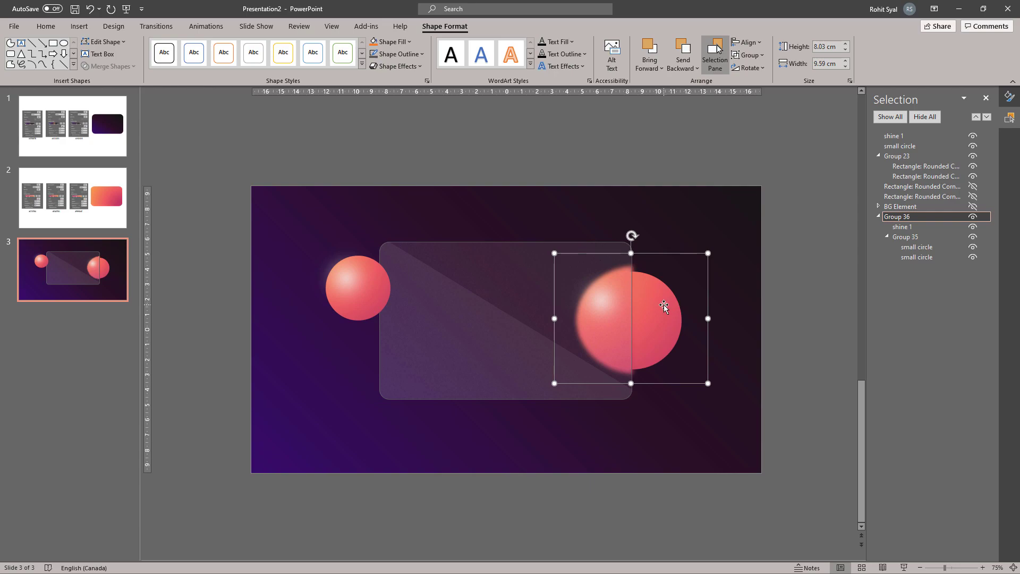
pyautogui.click(775, 316)
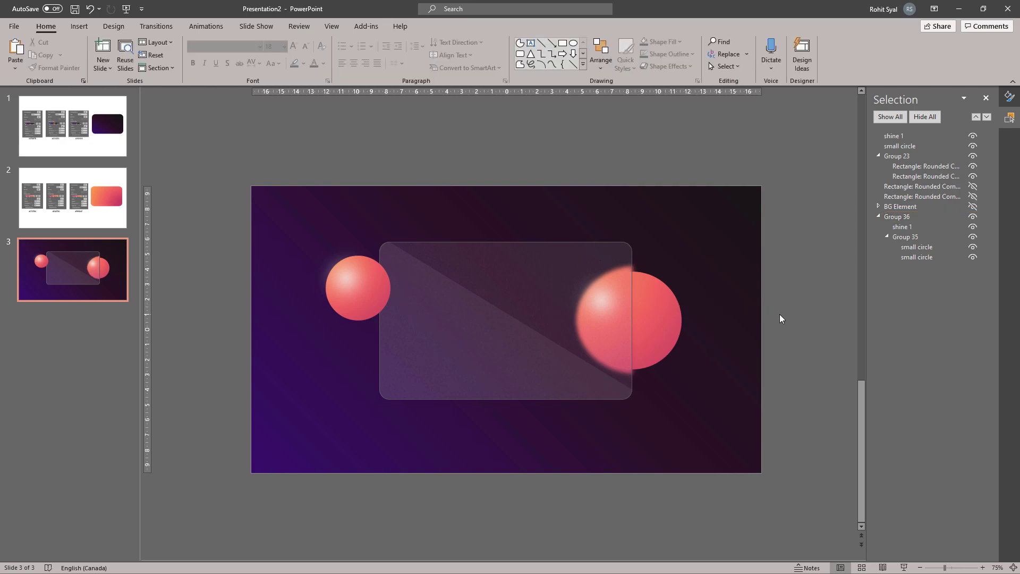
# Step: Unhide BG Element in the Selection Pane and select the orange frame
pyautogui.click(964, 207)
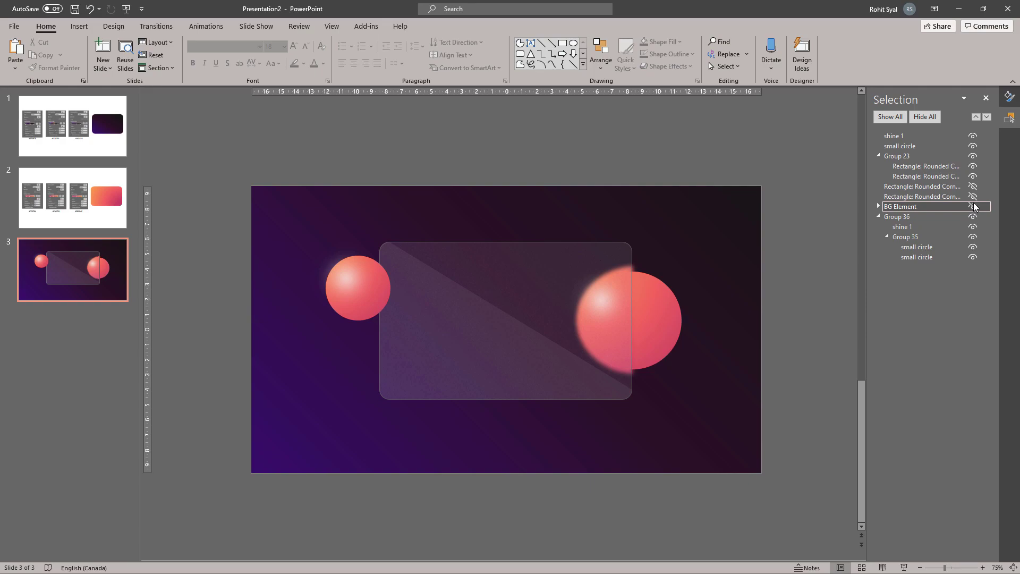
pyautogui.click(972, 206)
pyautogui.rightClick(712, 357)
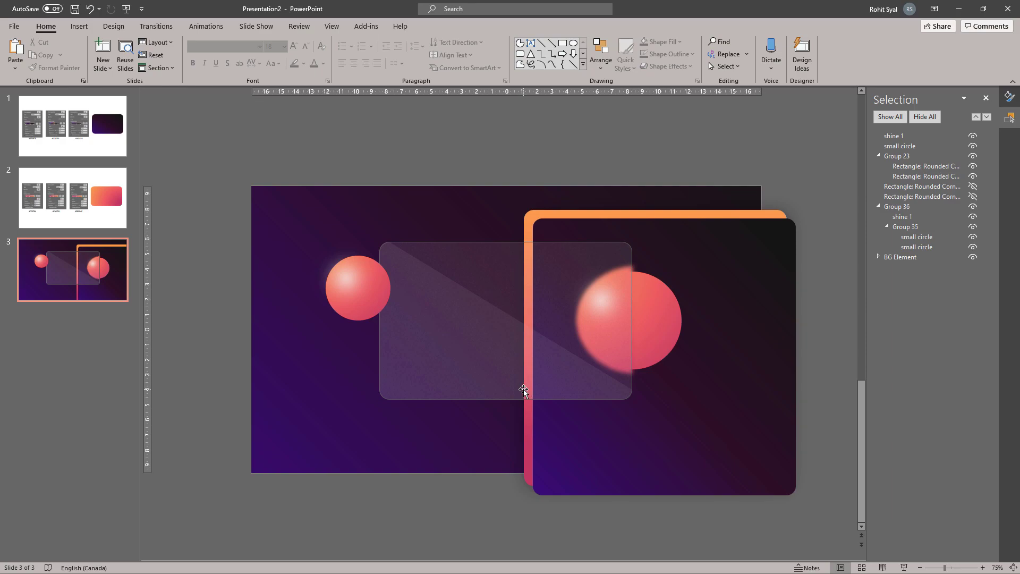
pyautogui.click(662, 213)
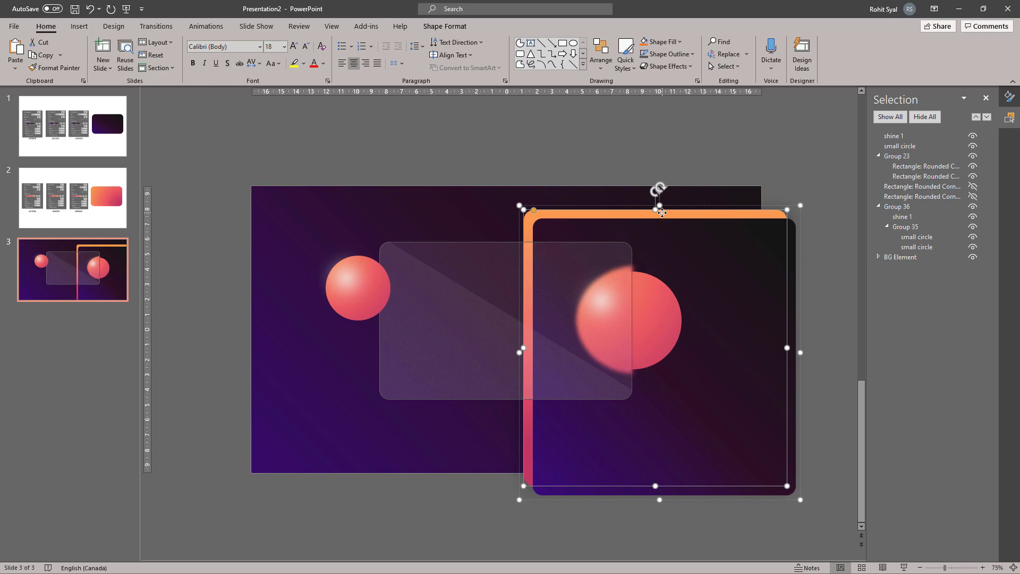
# Step: Paste a copy of the frame, narrow and shorten it into a thin bar, and place it across the card
pyautogui.hotkey('ctrl', 'v')
pyautogui.moveTo(660, 298); pyautogui.dragTo(502, 287)
pyautogui.moveTo(622, 340); pyautogui.dragTo(384, 327)
pyautogui.click(358, 200)
pyautogui.click(364, 203)
pyautogui.moveTo(371, 476); pyautogui.dragTo(372, 399)
pyautogui.moveTo(369, 327); pyautogui.dragTo(526, 357)
# Step: Apply a Soft Edges effect variation to the thin orange bar
pyautogui.click(667, 66)
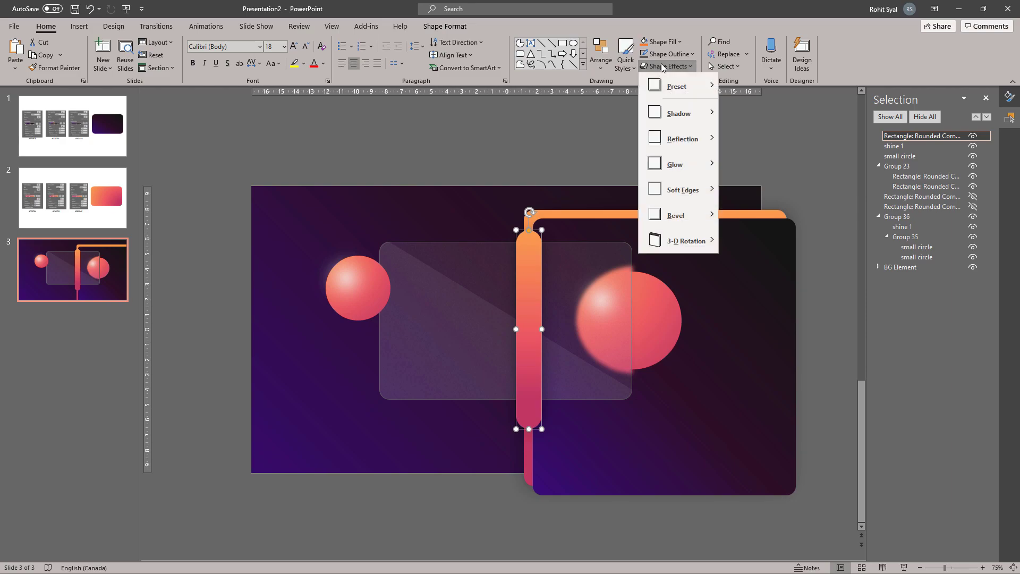
pyautogui.moveTo(686, 198)
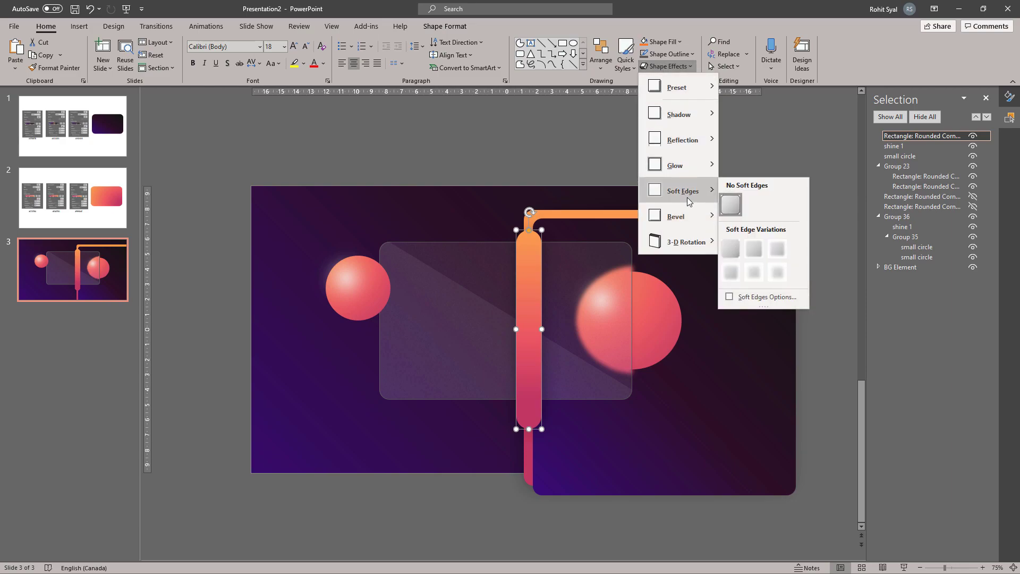
pyautogui.click(732, 271)
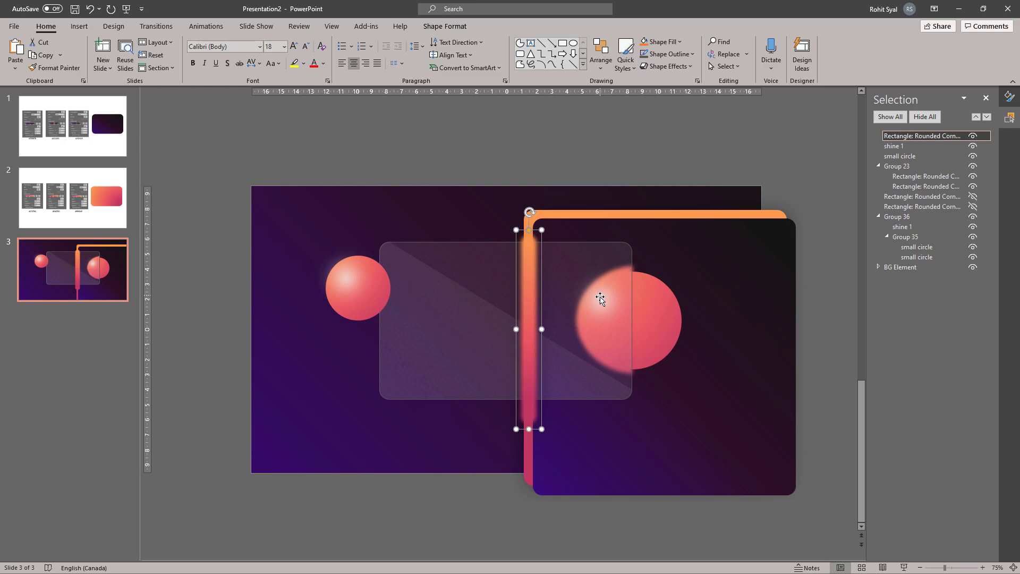
# Step: Shorten the orange bar's height from 11.7 cm down to 11.4 cm
pyautogui.click(445, 26)
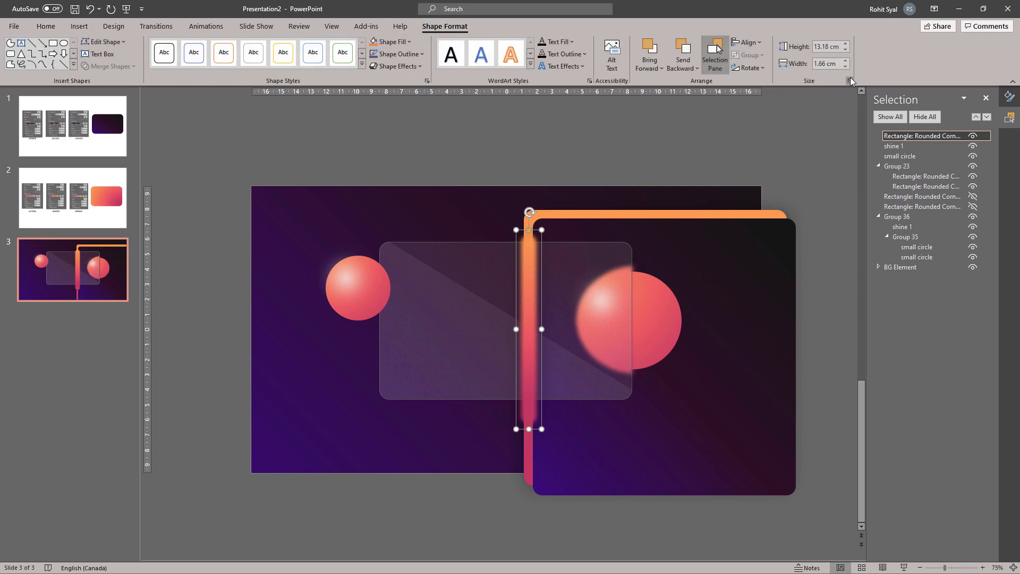
pyautogui.moveTo(845, 51); pyautogui.dragTo(844, 50)
pyautogui.click(844, 50)
pyautogui.click(844, 50)
pyautogui.click(845, 50)
# Step: Bring the glass card group in front of the orange bar
pyautogui.click(560, 154)
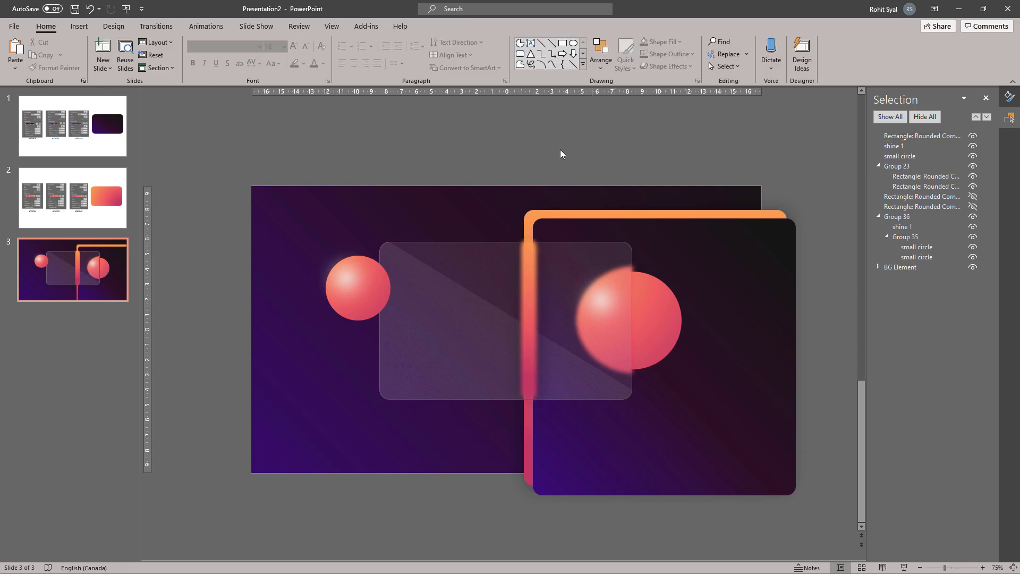
pyautogui.click(448, 258)
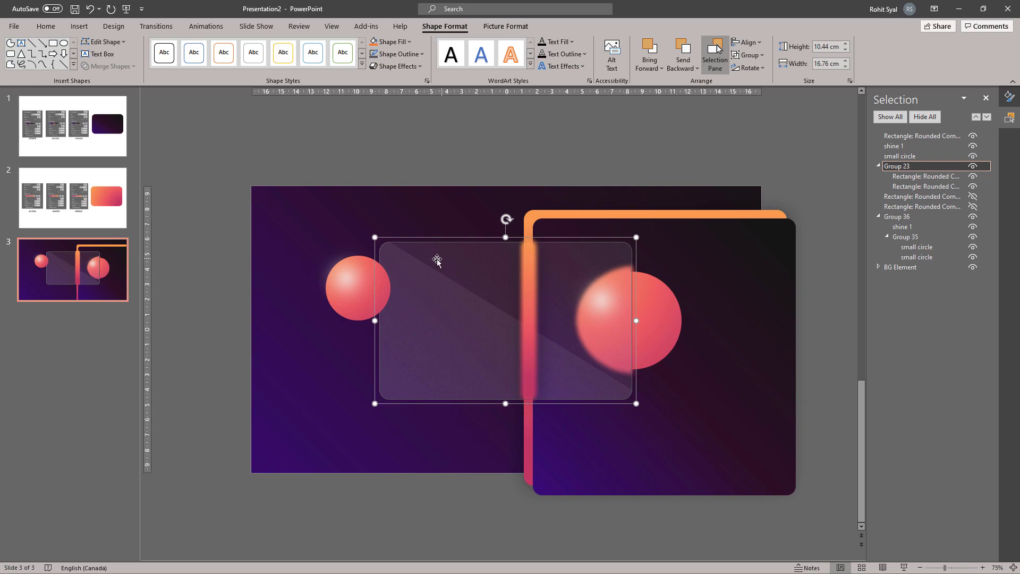
pyautogui.keyDown('shift'); pyautogui.click(349, 303); pyautogui.keyUp('shift')
pyautogui.keyDown('shift'); pyautogui.click(349, 277); pyautogui.keyUp('shift')
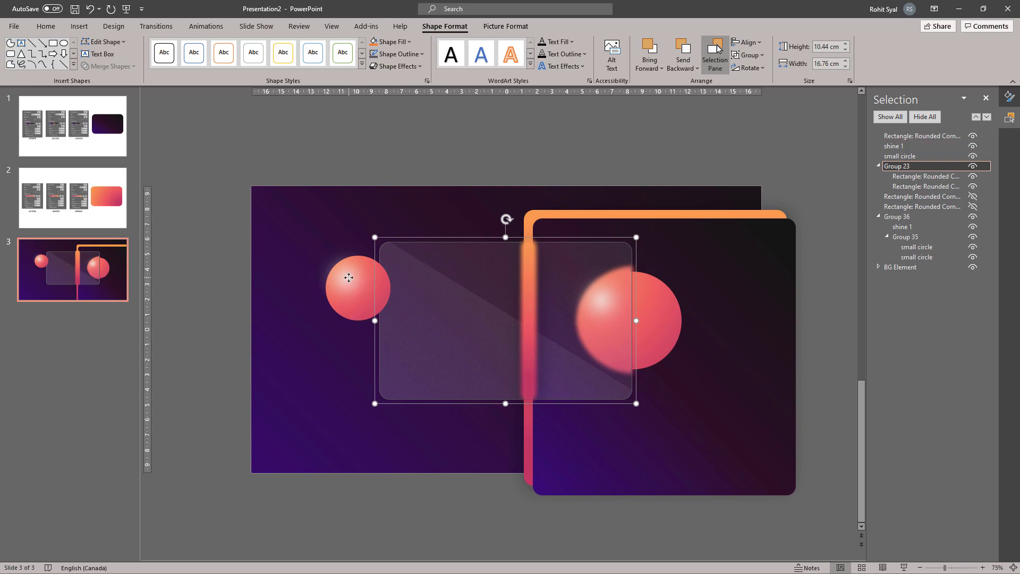
pyautogui.rightClick(430, 287)
pyautogui.click(466, 377)
# Step: Bring the left sphere and its shine in front of the glass card
pyautogui.moveTo(208, 210); pyautogui.dragTo(421, 349)
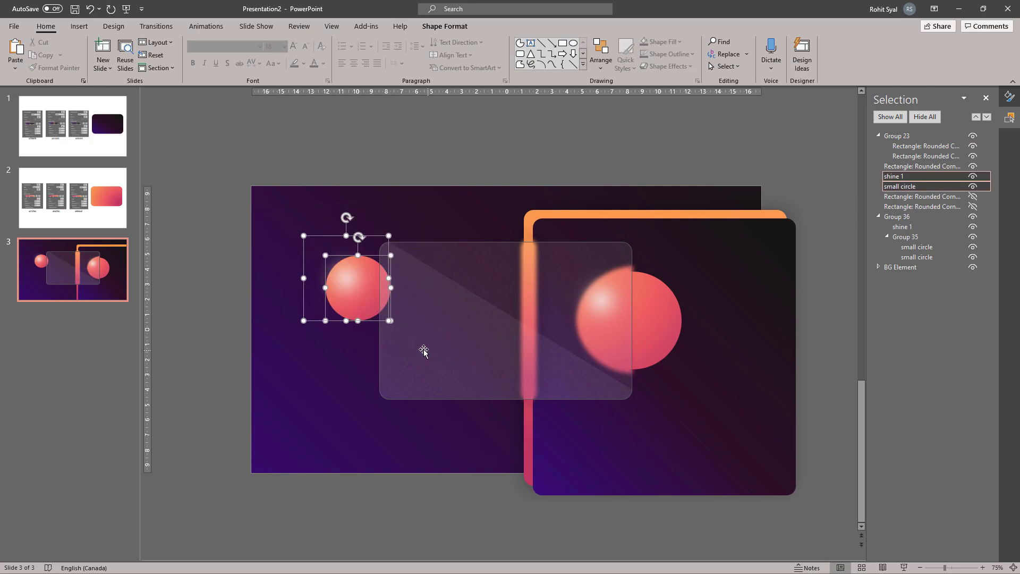
pyautogui.rightClick(303, 320)
pyautogui.click(343, 404)
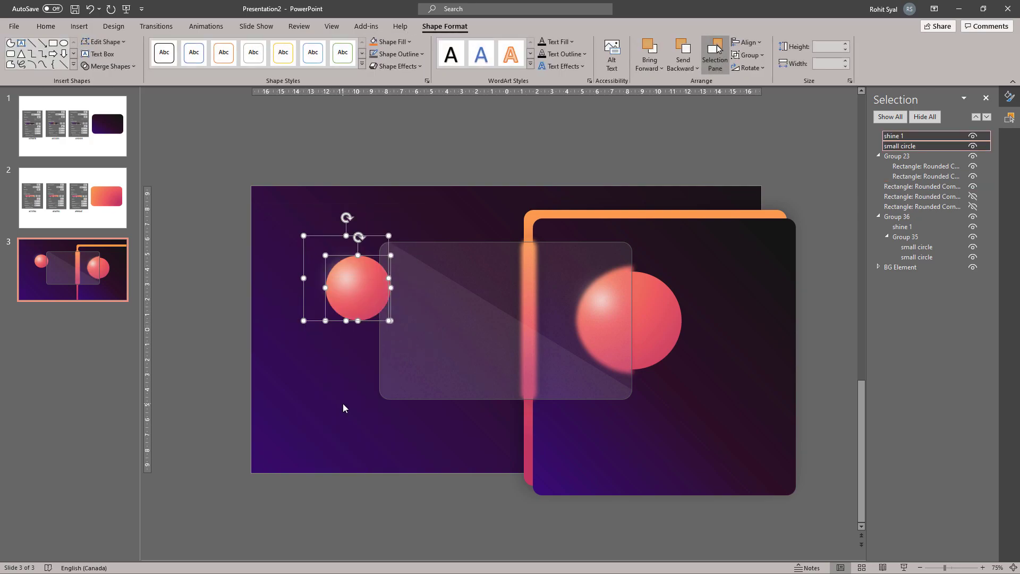
pyautogui.click(209, 322)
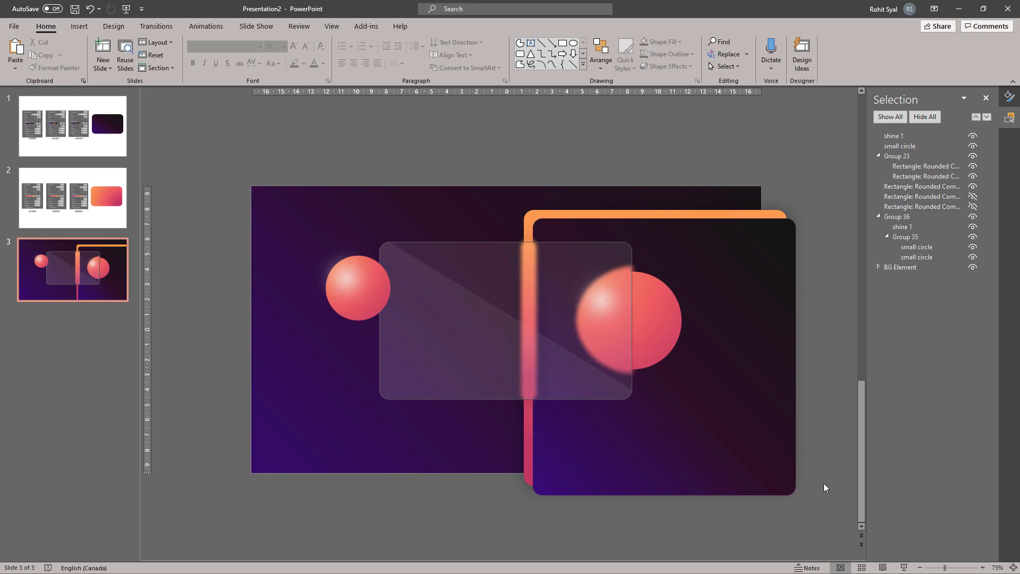